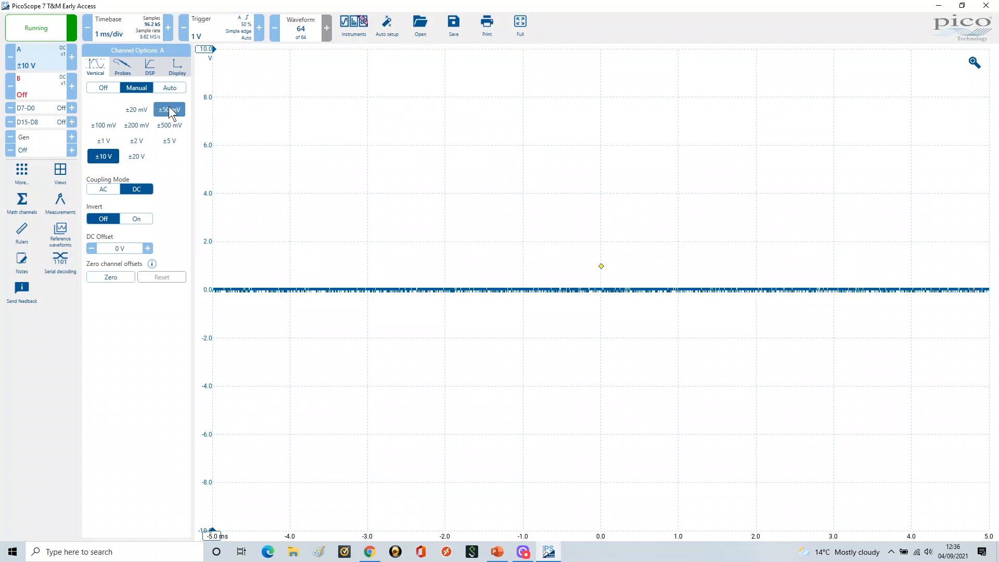
Step: Set channel A's probe to the Standard x10 voltage probe
left_click(123, 67)
left_click(134, 110)
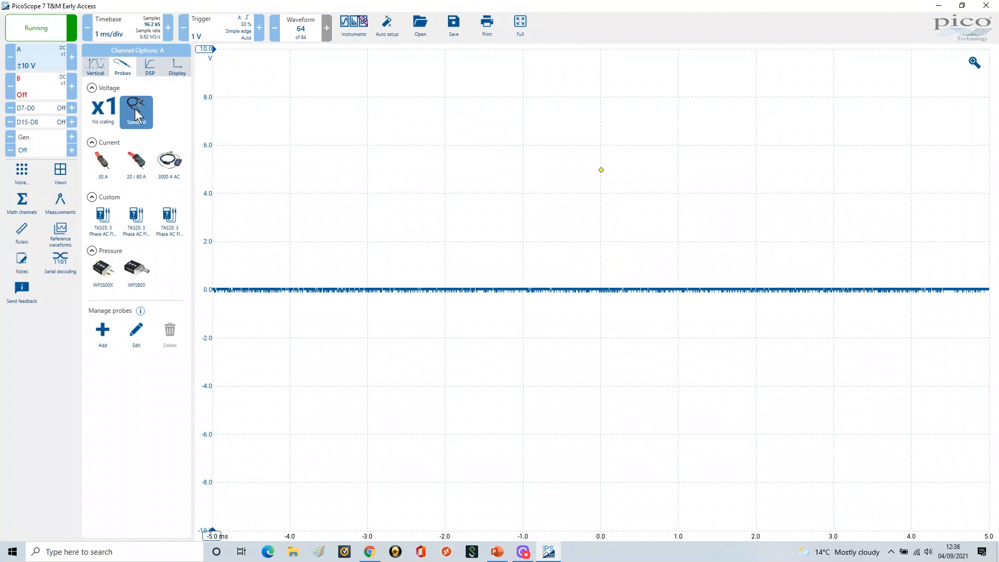
left_click(137, 143)
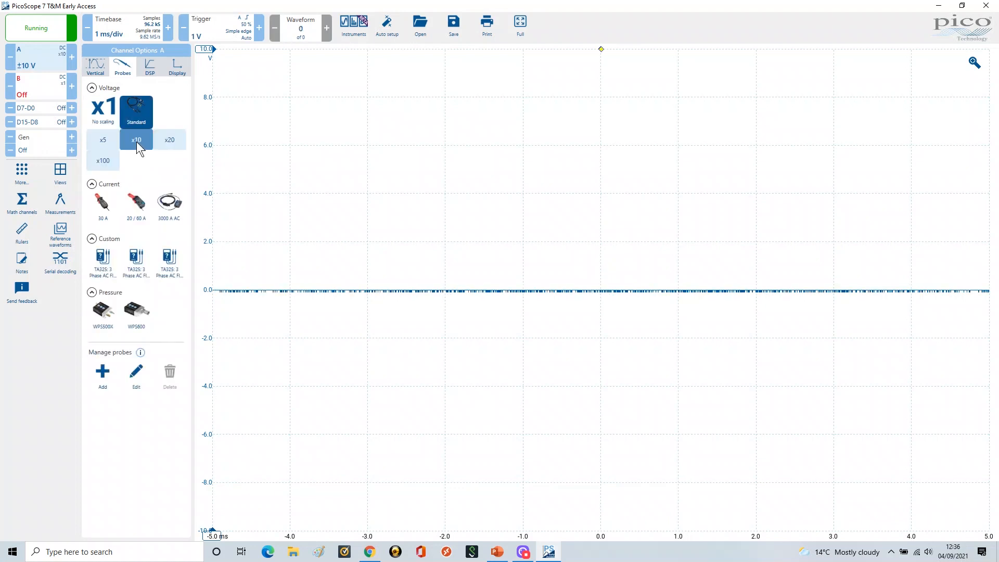
Step: Set channel B's probe to the Standard x10 voltage probe and return to channel A's vertical options
left_click(35, 84)
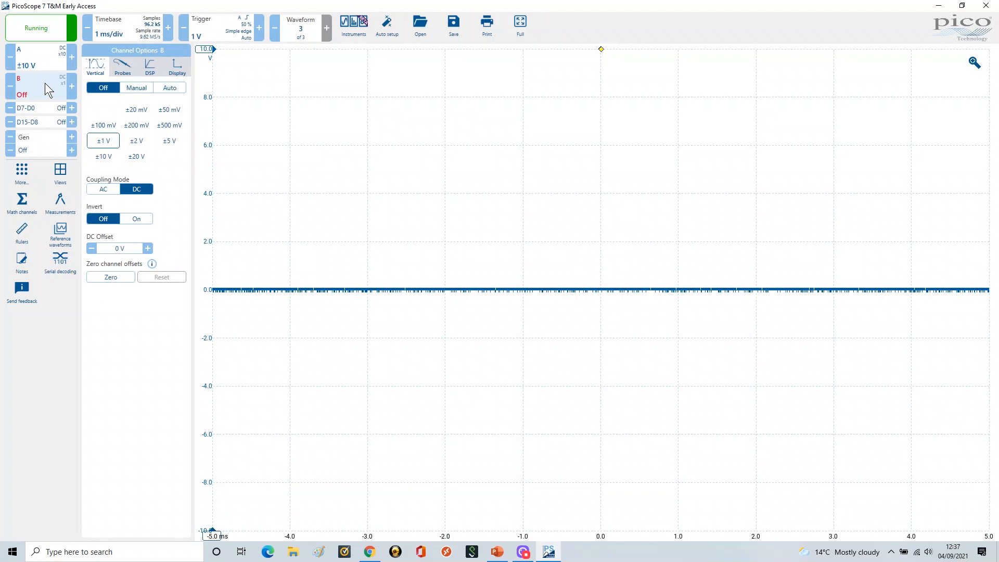
left_click(125, 68)
left_click(135, 107)
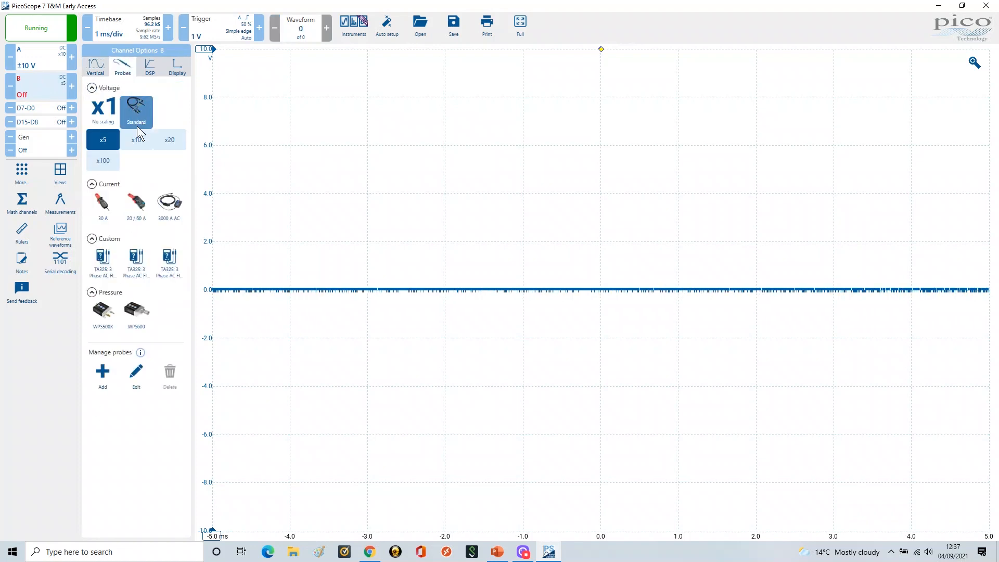
left_click(135, 138)
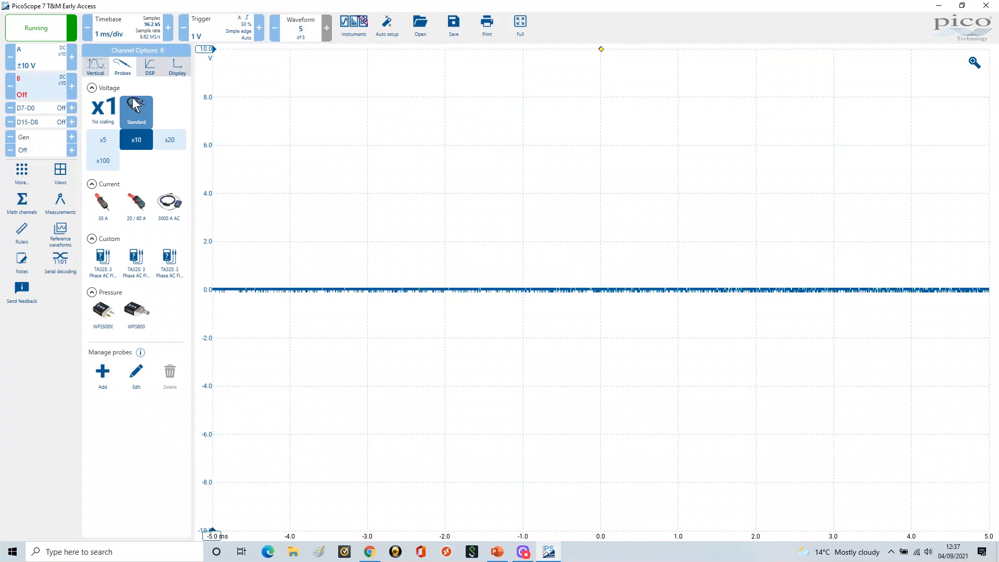
left_click(32, 55)
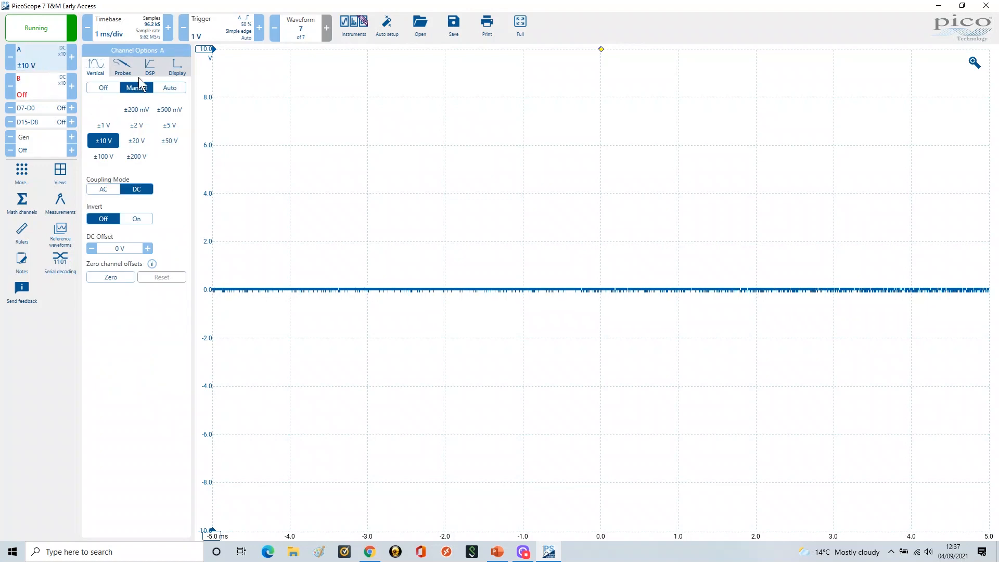
Step: Switch to the PowerPoint slide show, reveal the Vertical channel control points Off, Manual and Auto, and return to PicoScope
left_click(498, 553)
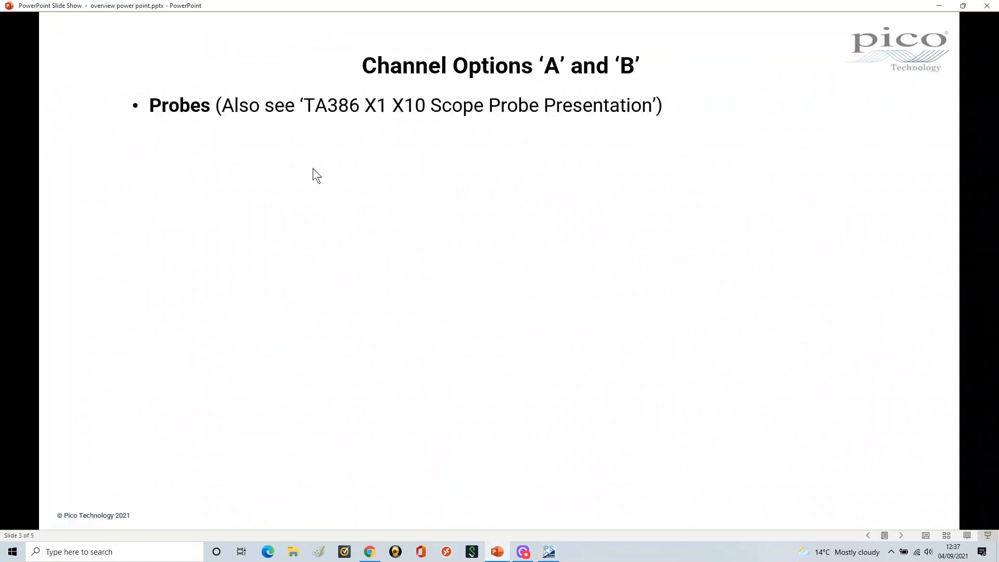
left_click(394, 217)
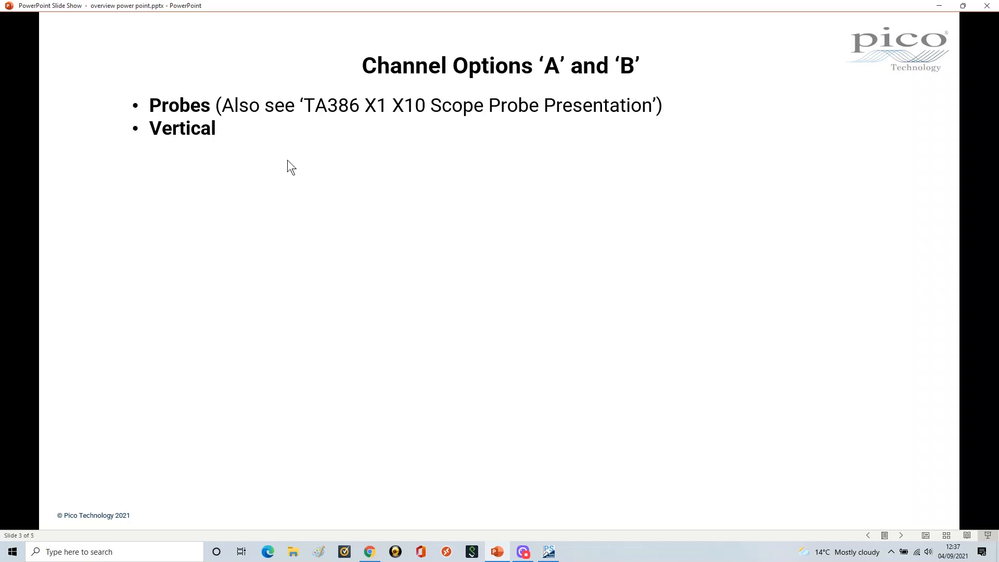
left_click(293, 160)
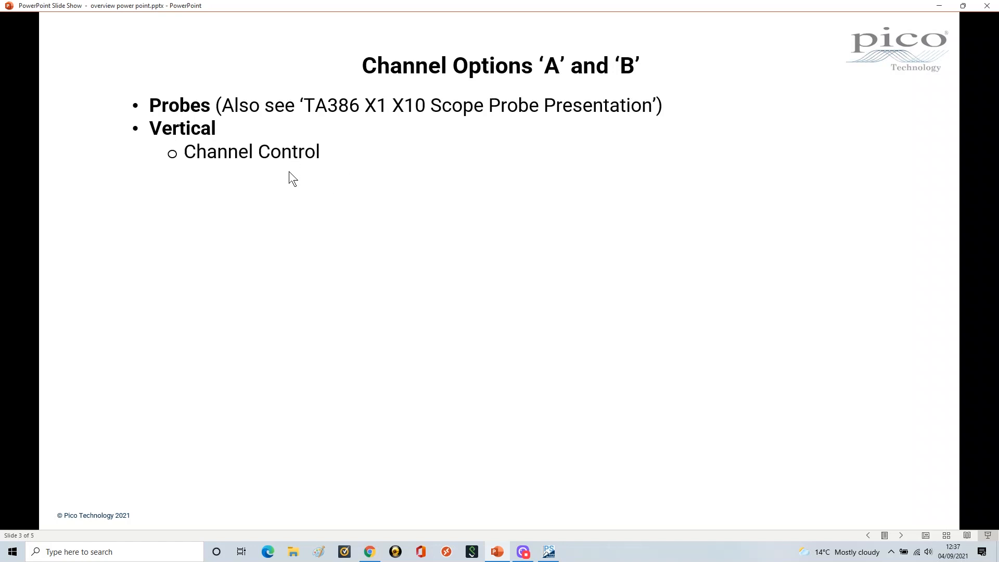
left_click(289, 171)
left_click(292, 196)
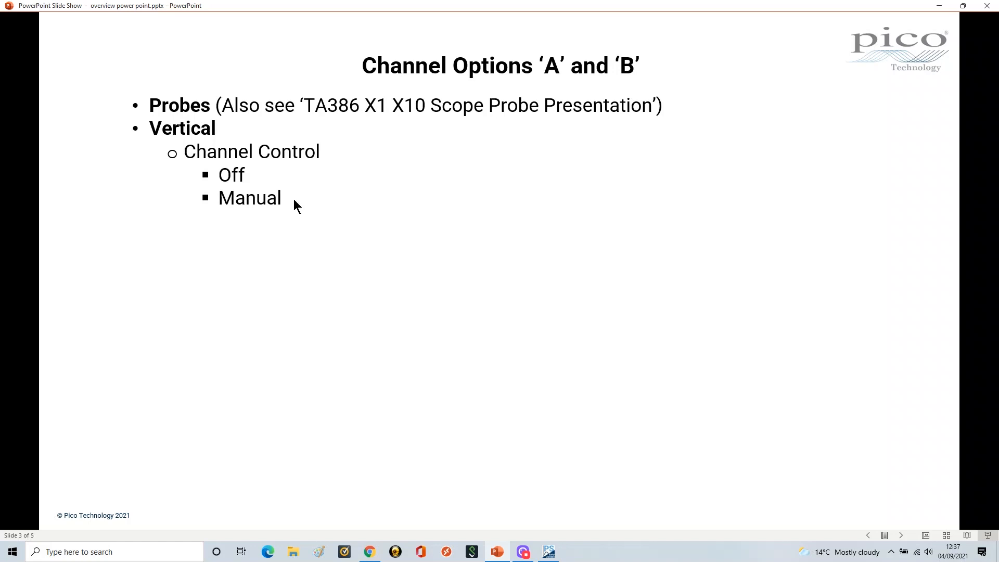
left_click(293, 199)
left_click(549, 552)
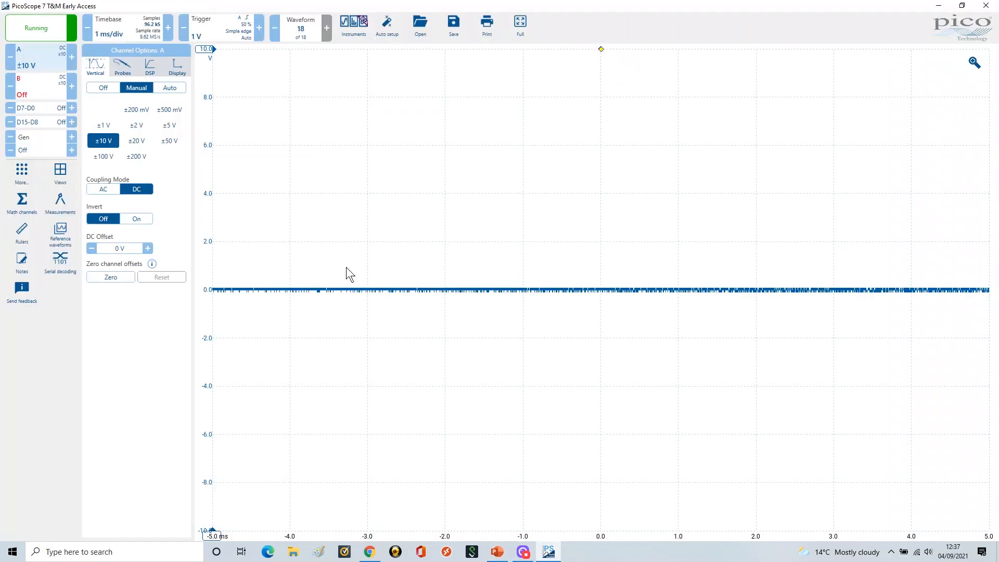
Step: Turn channel A off, and switch channel B on in manual mode and off again
left_click(100, 88)
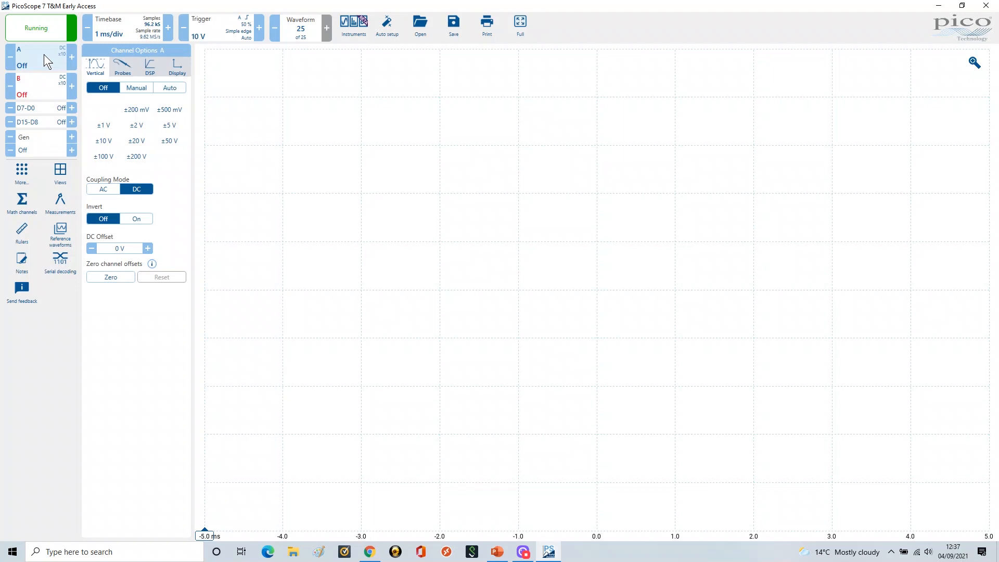
left_click(40, 86)
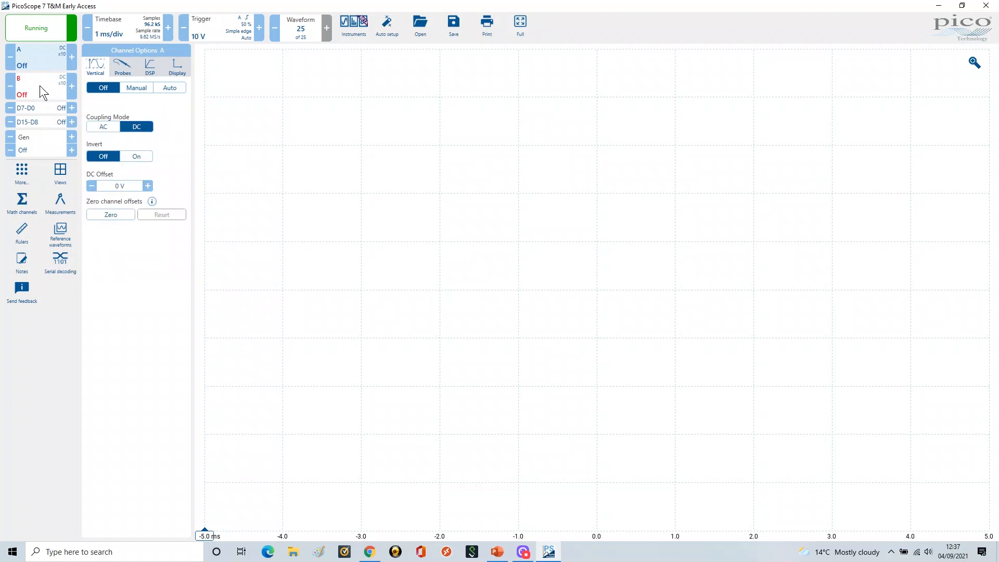
left_click(129, 88)
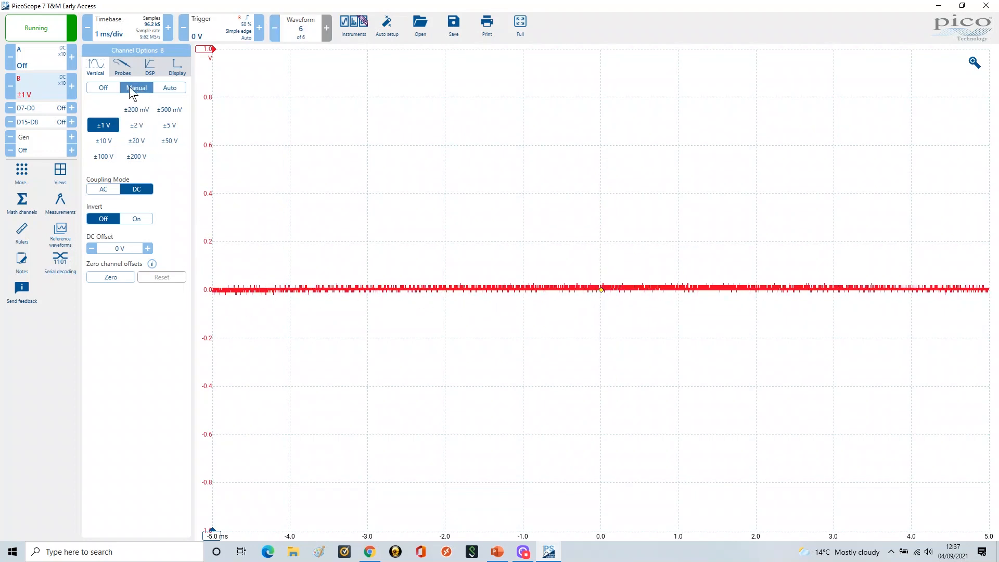
left_click(104, 87)
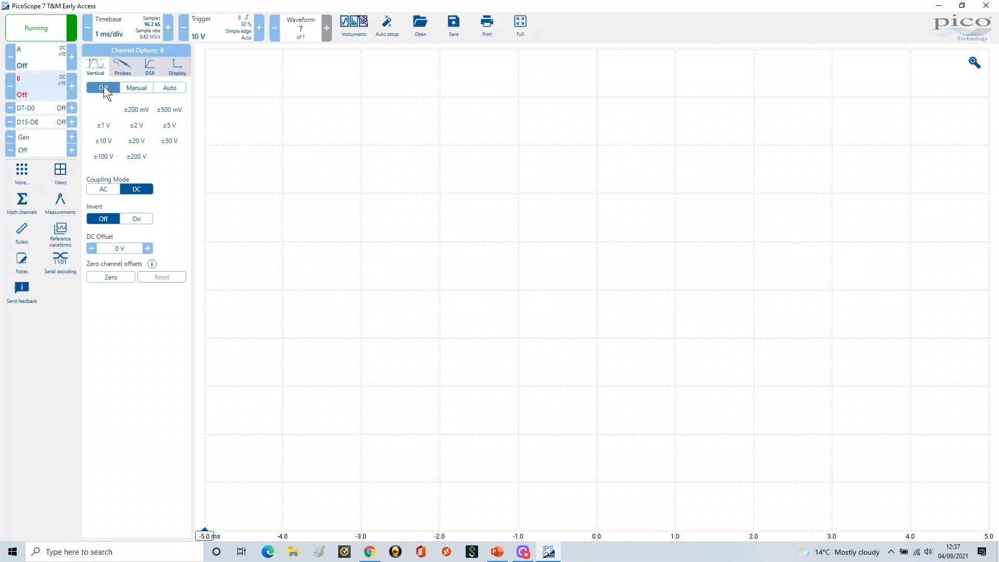
Step: Enable channel A in manual mode with a ±1 V range and lower the trigger level on the graph to 0 V
left_click(30, 56)
left_click(131, 87)
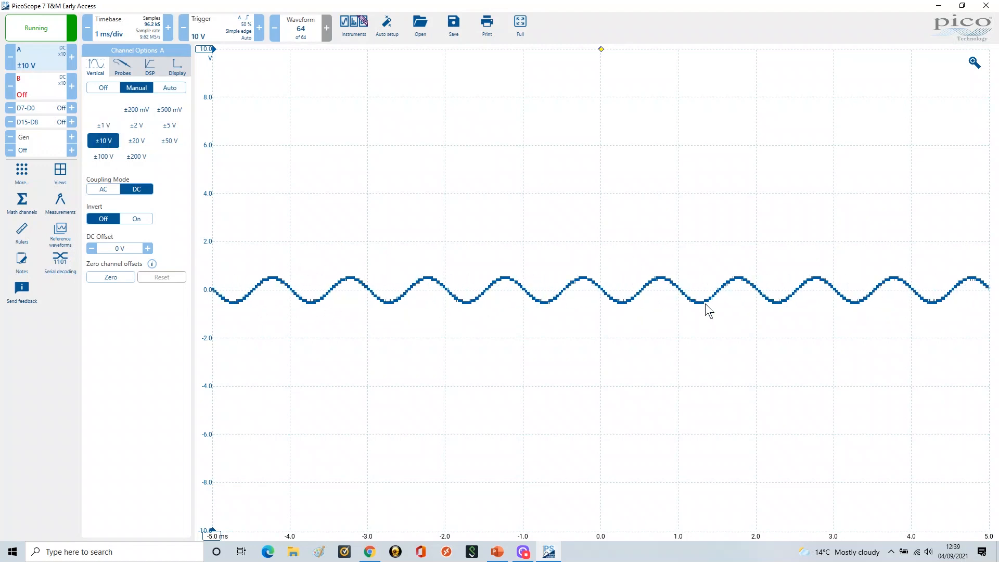
left_click(104, 126)
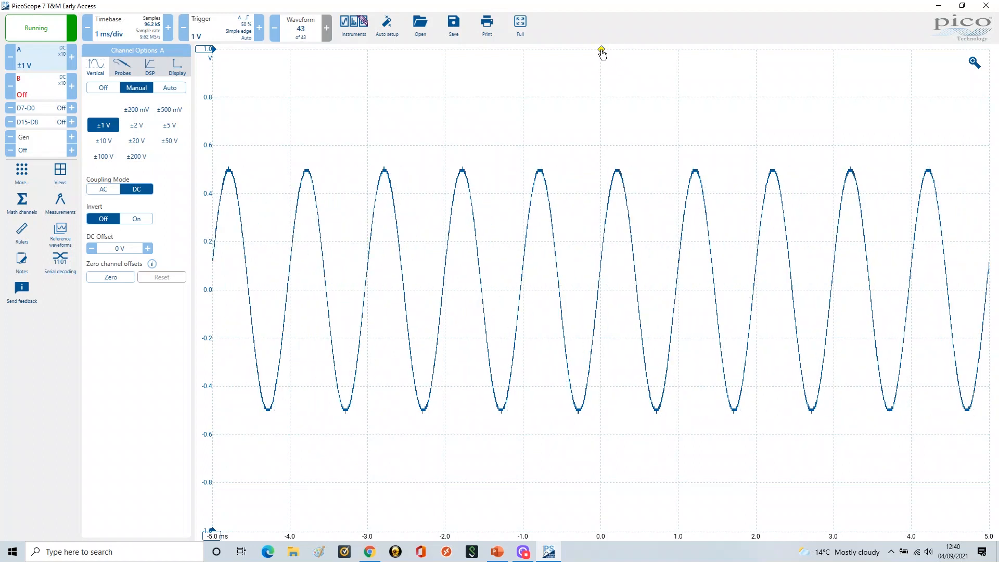
left_click_drag(601, 49, 600, 290)
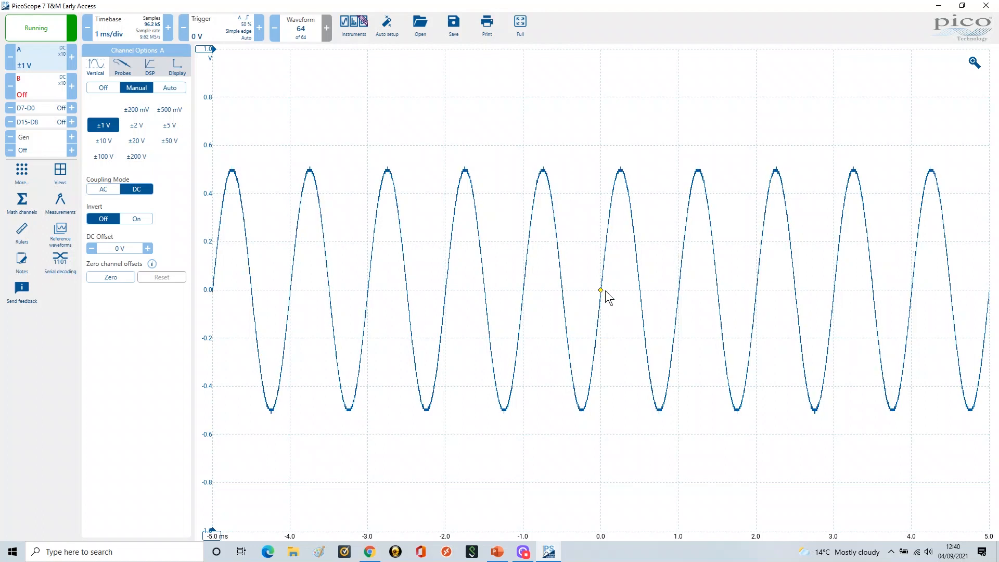
Step: Set the trigger threshold numerically to 0.2 V
left_click(217, 26)
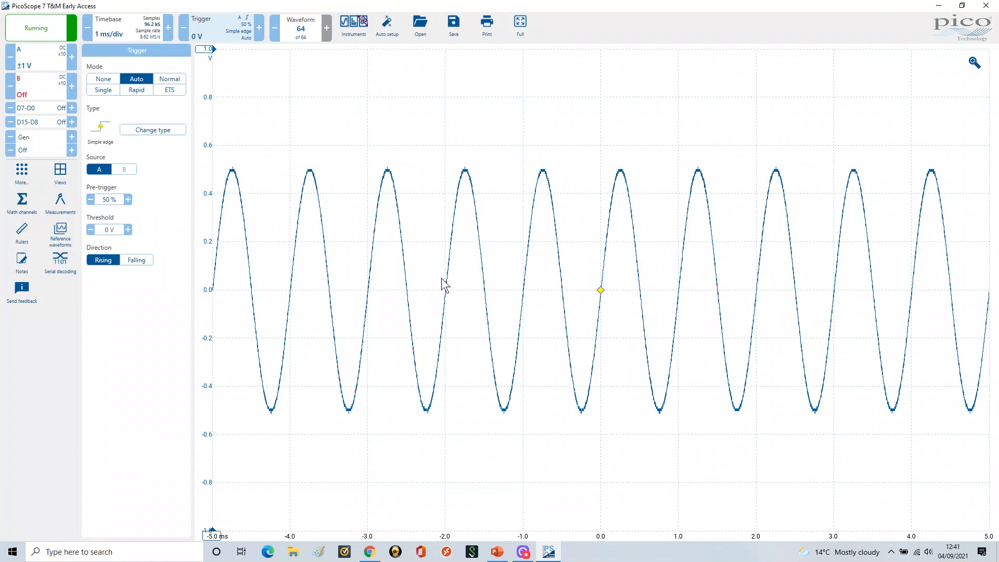
left_click(105, 229)
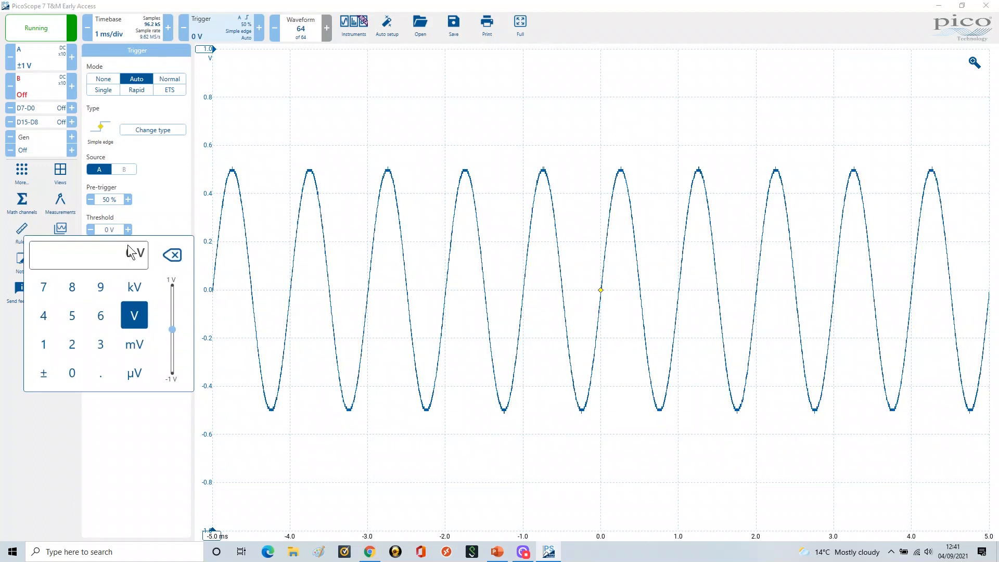
type(".2")
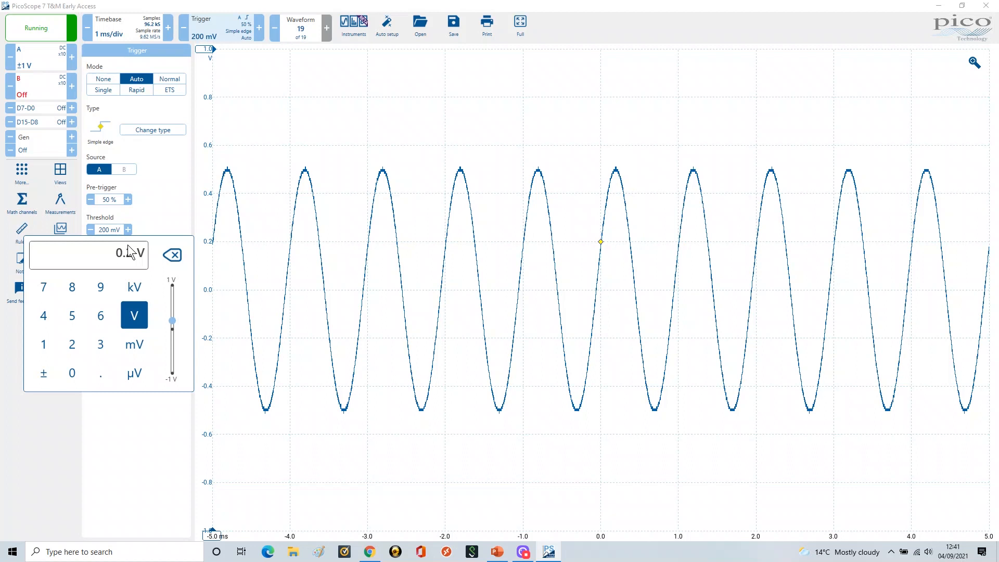
key("Return")
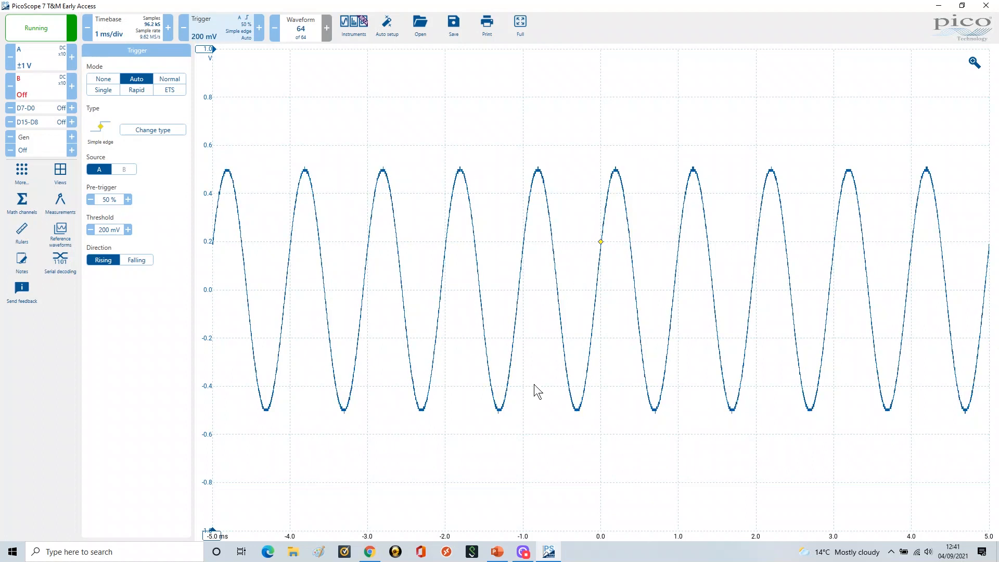
Step: Return the trigger threshold to 0 V
left_click(107, 231)
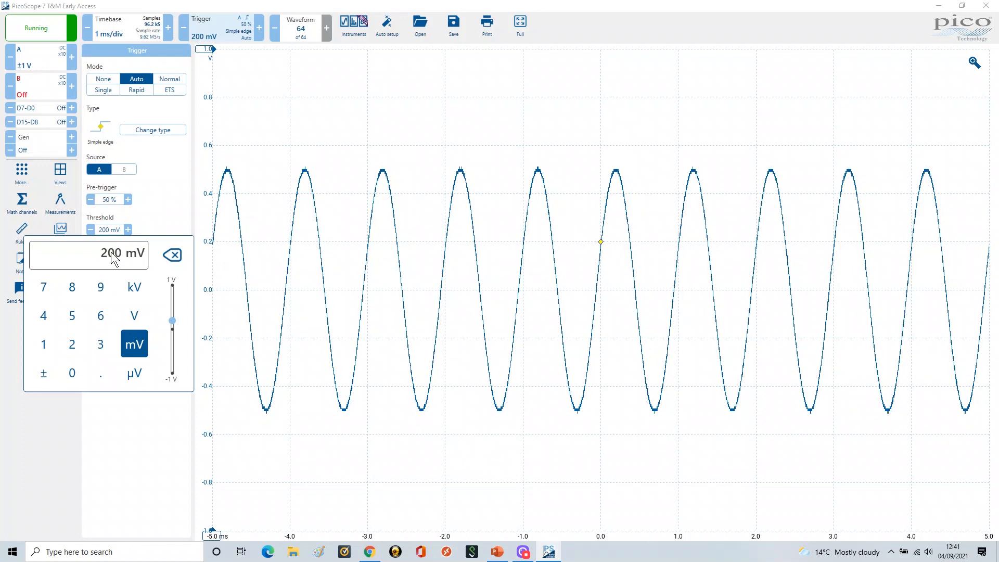
type("0")
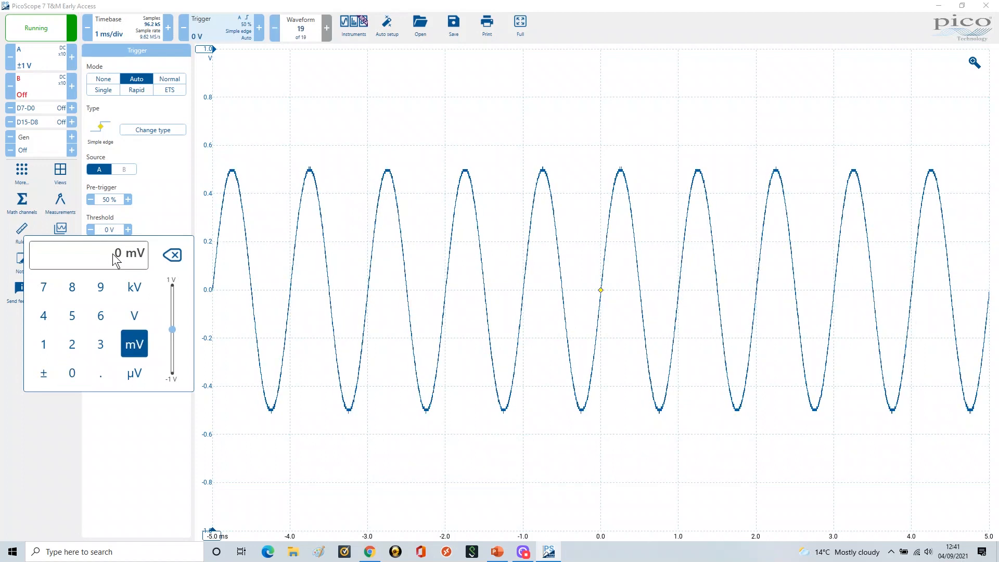
key("Return")
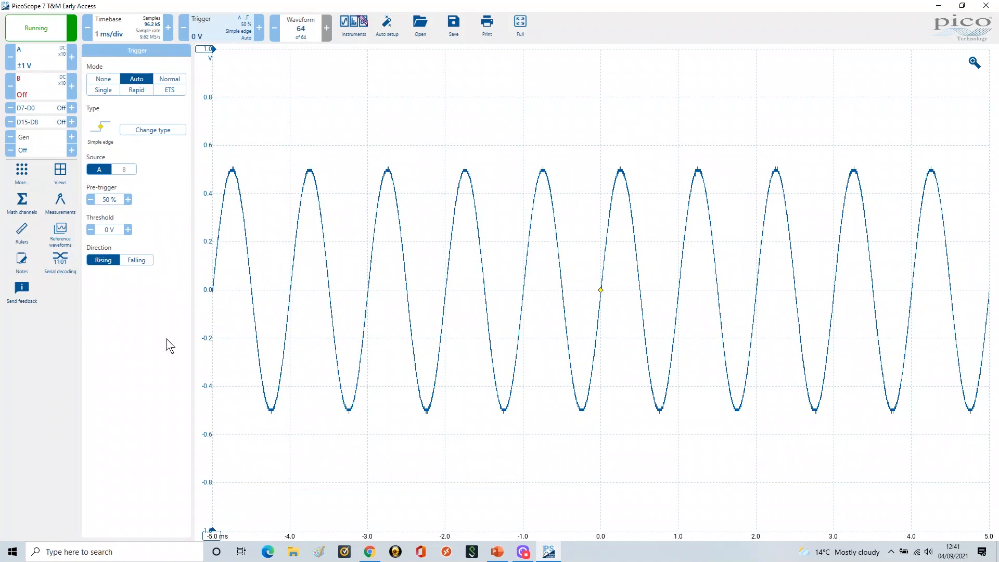
Step: Set channel A's vertical range control to Auto
left_click(40, 58)
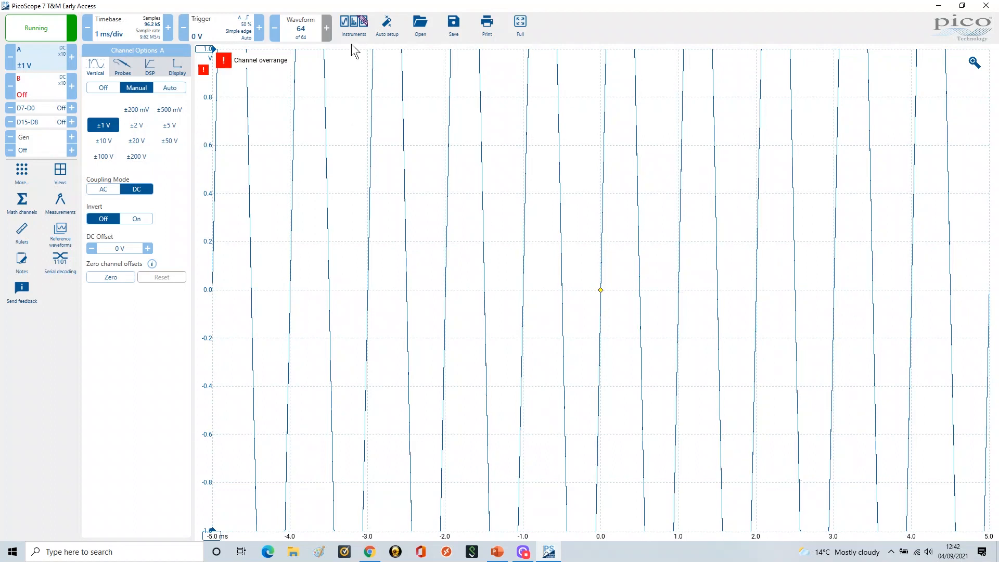
left_click(174, 88)
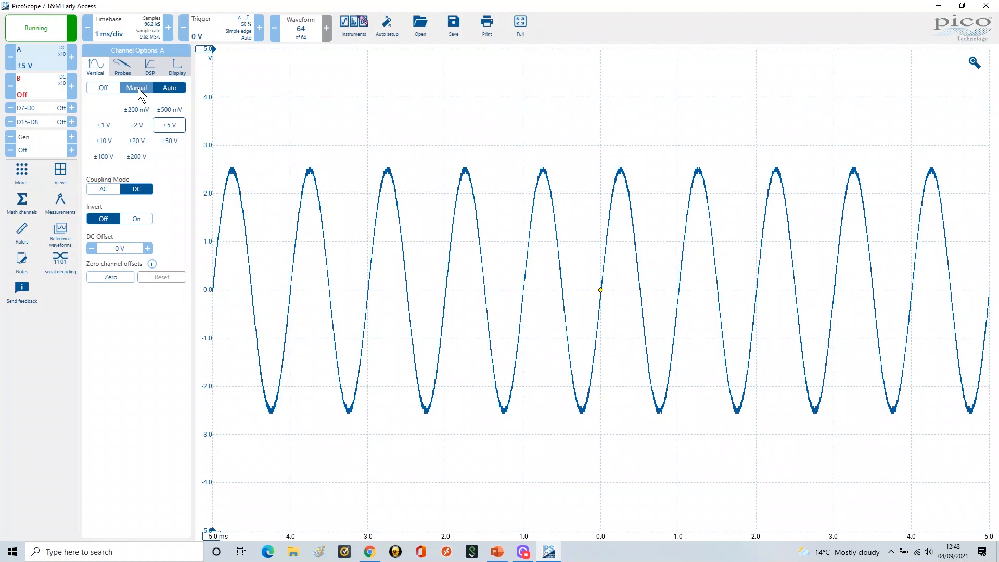
Step: Switch to the PowerPoint slide show, reveal the Vertical Voltage Range, Coupling Mode and Invert points, and return to PicoScope
left_click(498, 553)
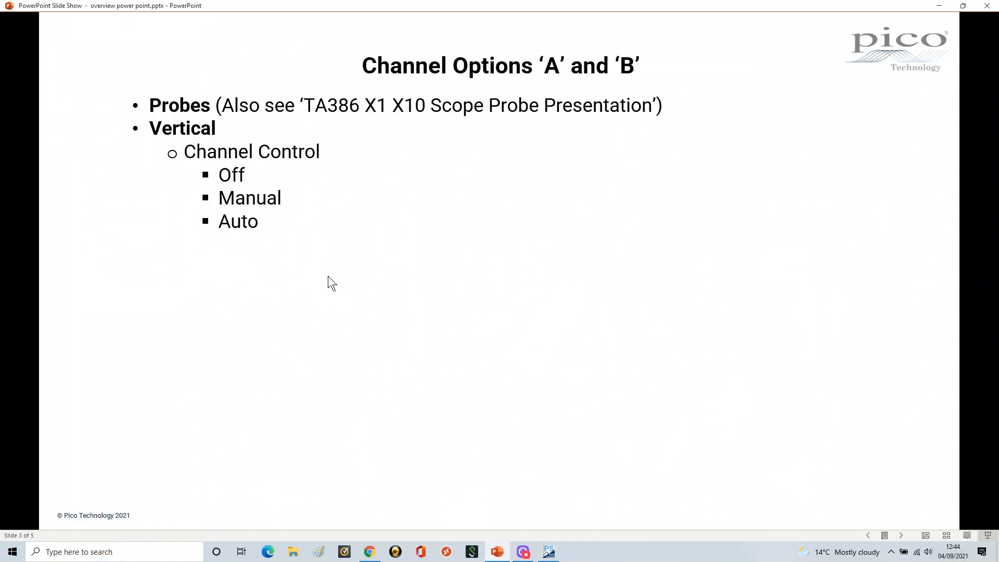
left_click(360, 266)
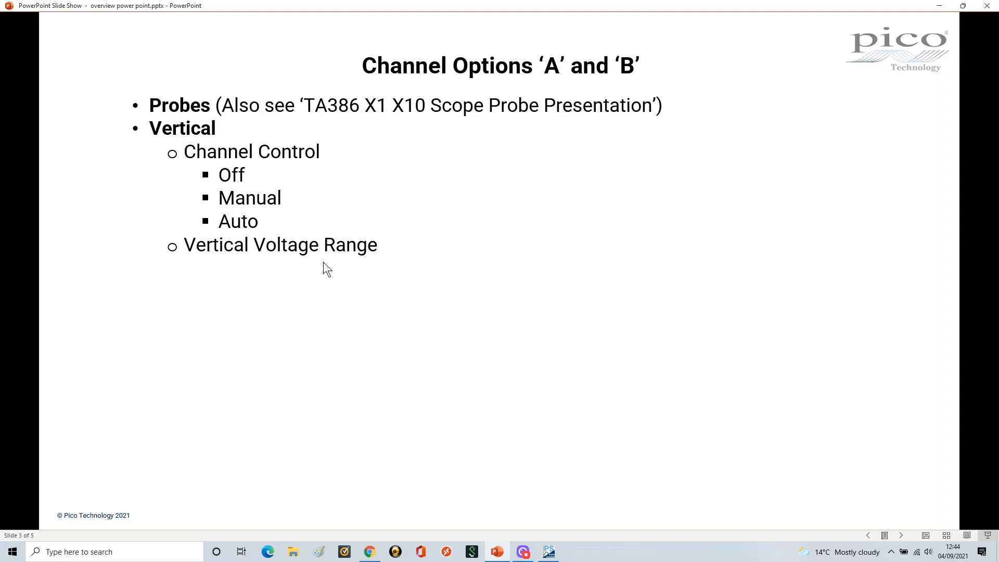
left_click(463, 296)
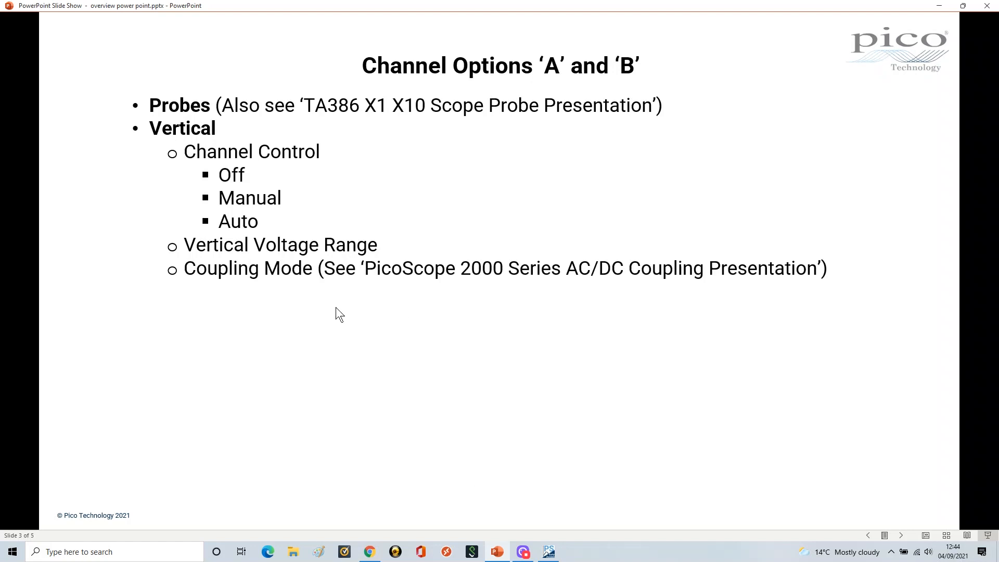
left_click(549, 552)
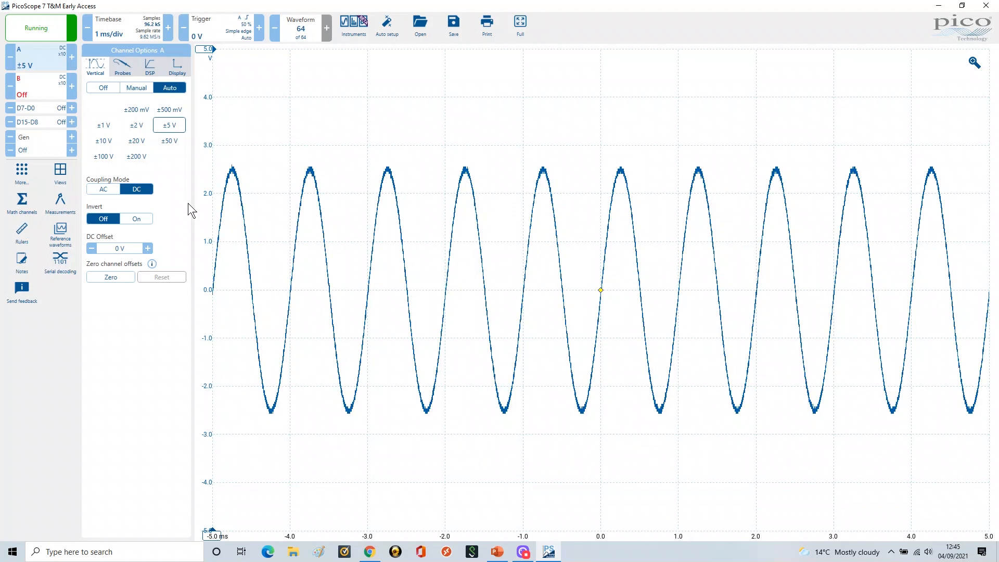
left_click(524, 555)
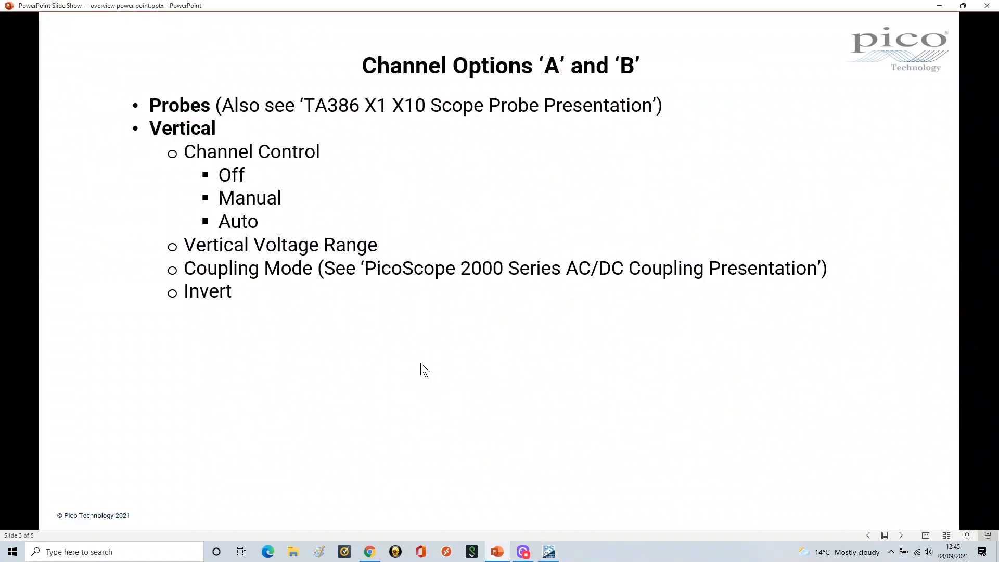
left_click(550, 552)
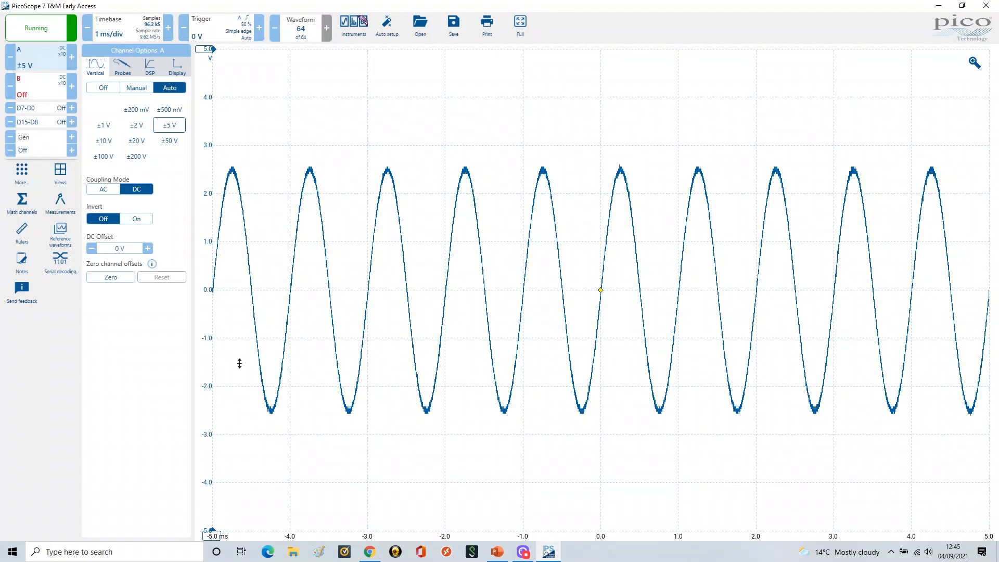
Step: Invert channel A's waveform and turn the inversion off again
left_click(136, 219)
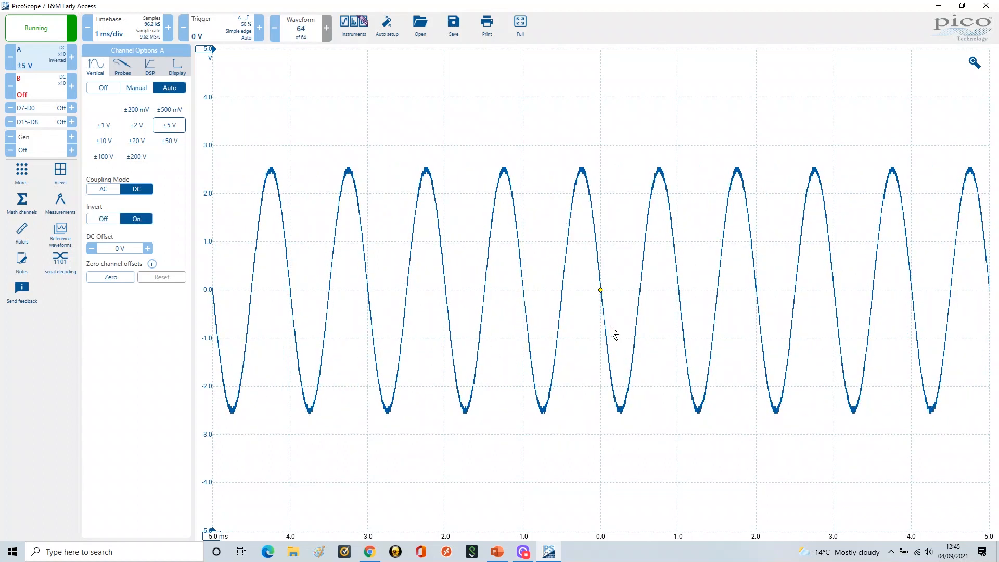
left_click(103, 219)
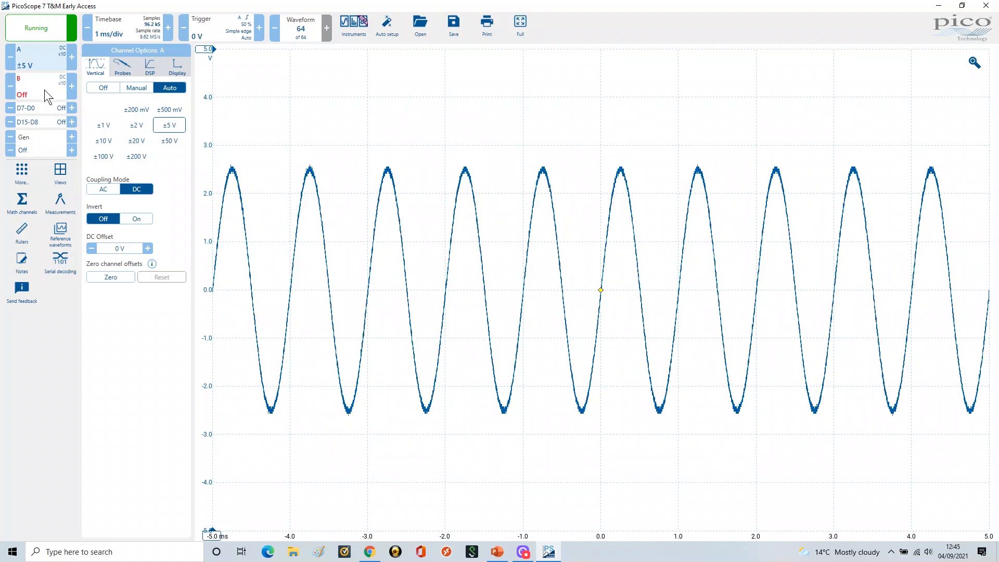
Step: Turn channel A off so that its waveform is removed from the graph
left_click(24, 78)
left_click(33, 58)
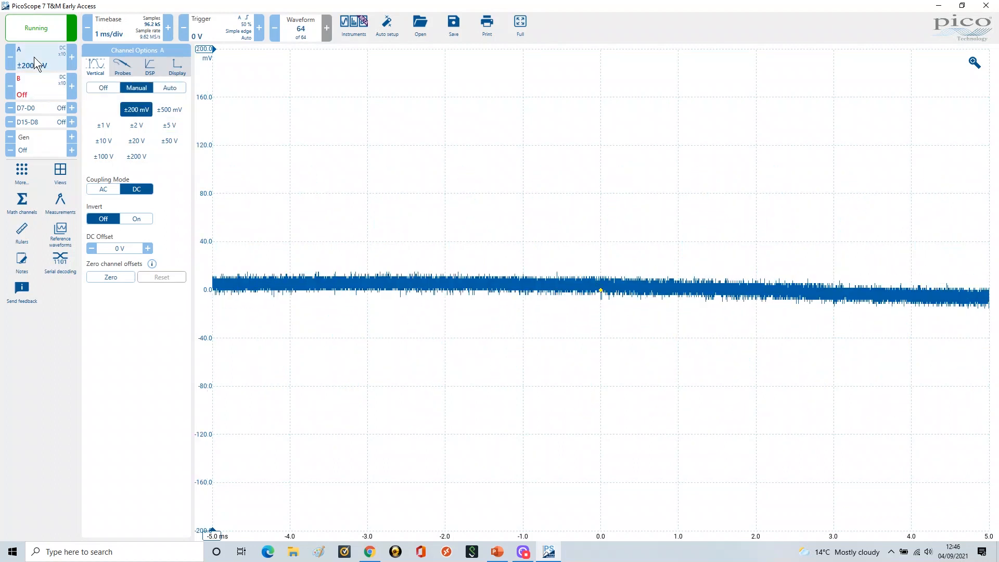
left_click(101, 88)
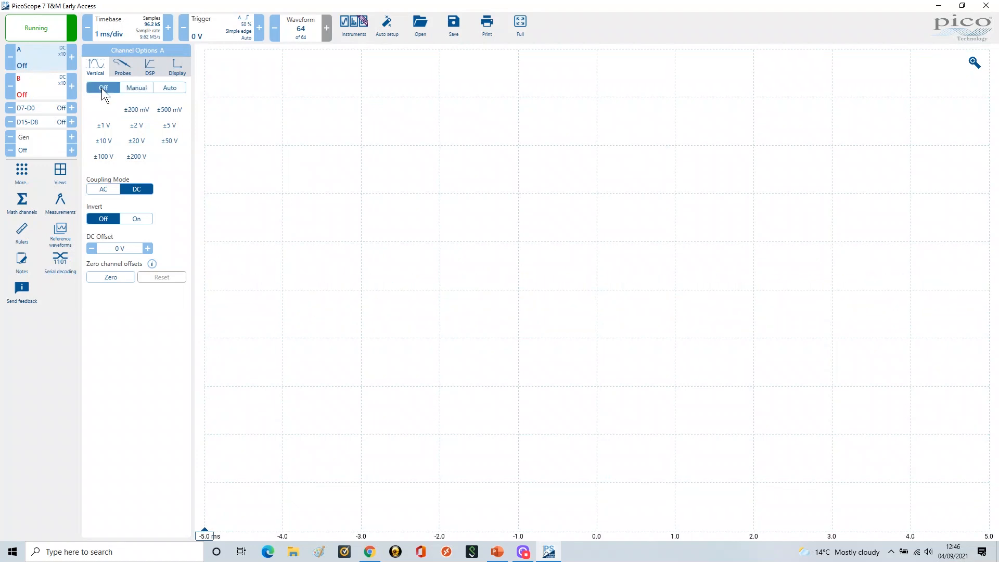
Step: Turn channel B on with its vertical range control set to Auto, and set the timebase to 1 µs/div
left_click(36, 88)
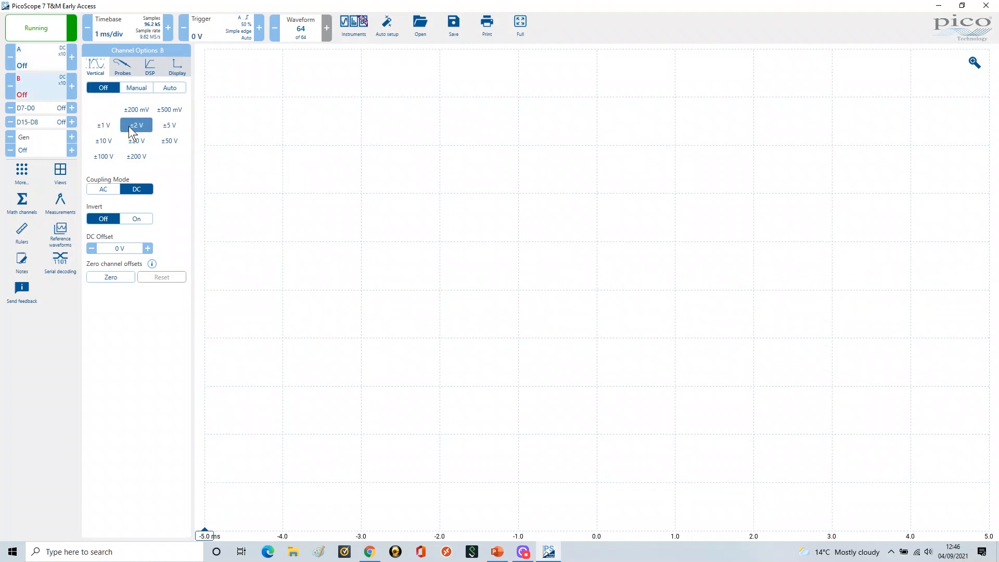
left_click(134, 86)
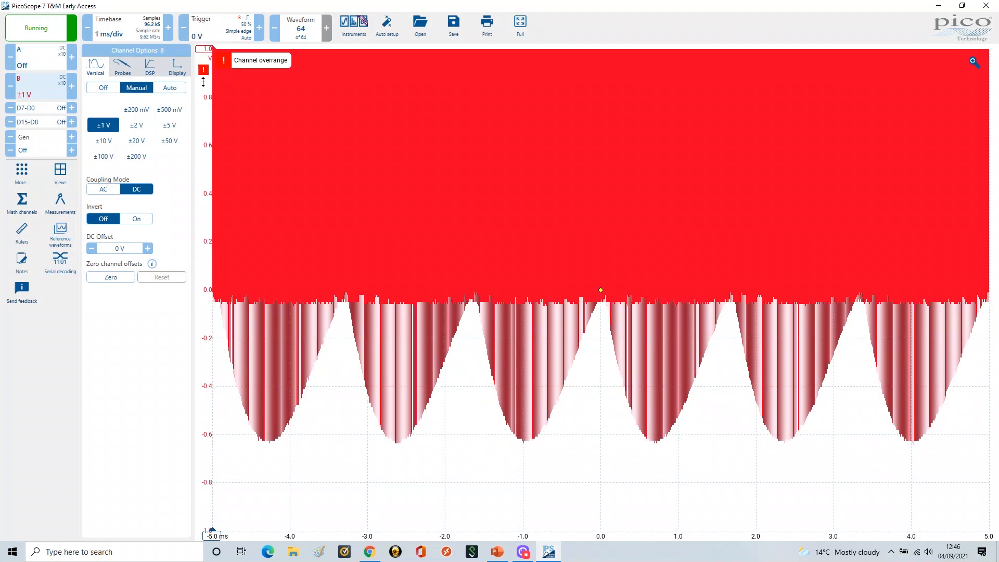
left_click(173, 90)
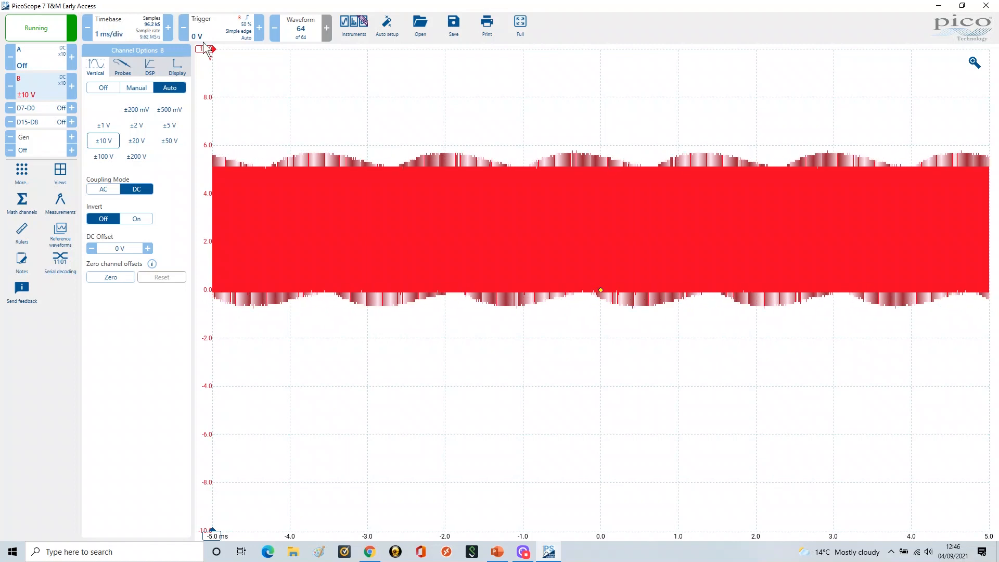
left_click(111, 32)
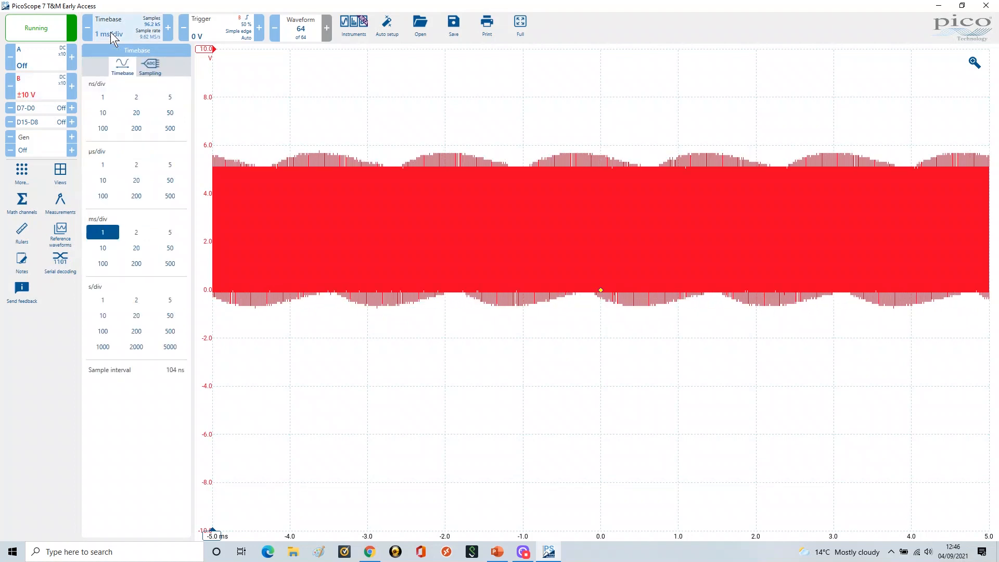
left_click(106, 168)
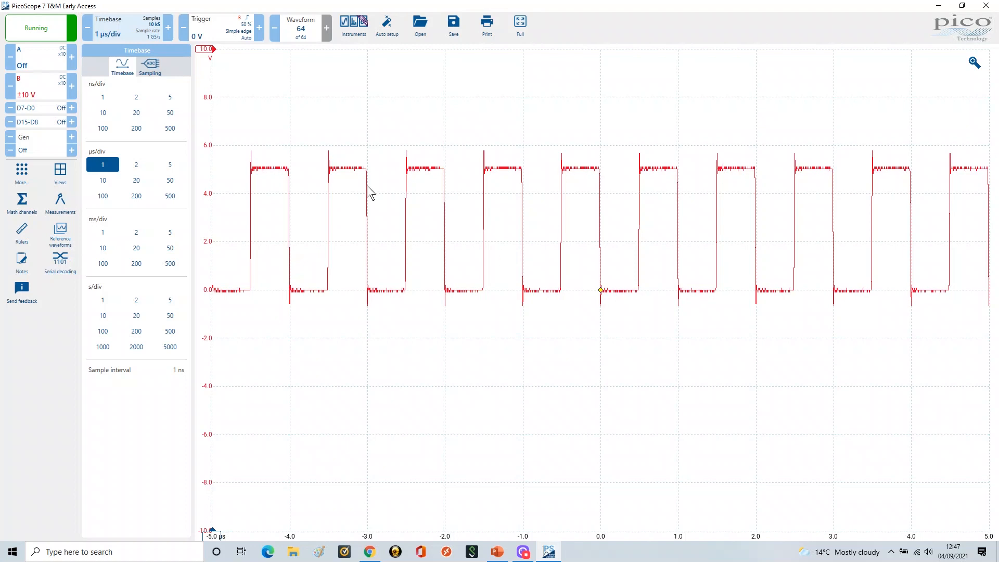
Step: Invert channel B's waveform and turn the inversion off again
left_click(39, 84)
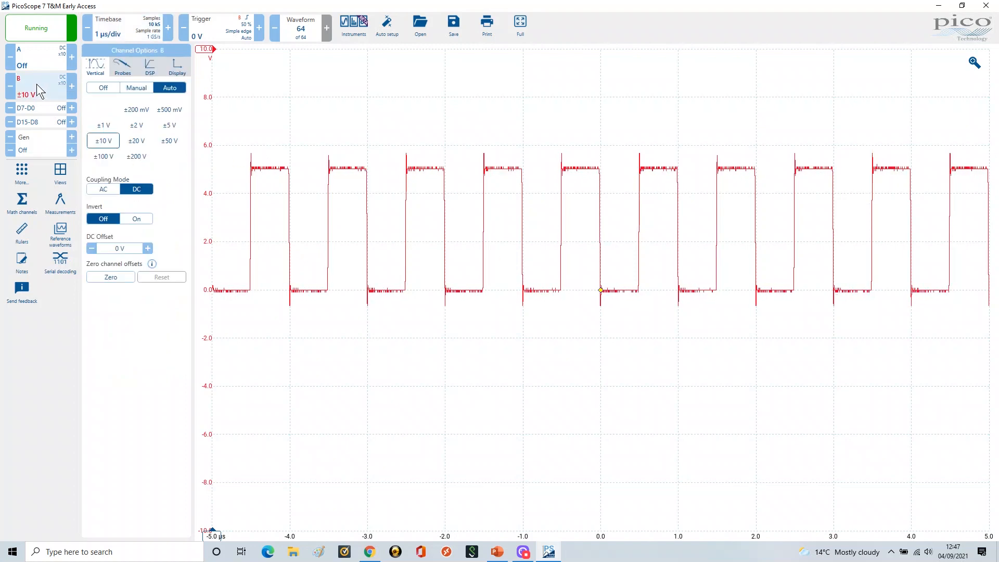
left_click(135, 219)
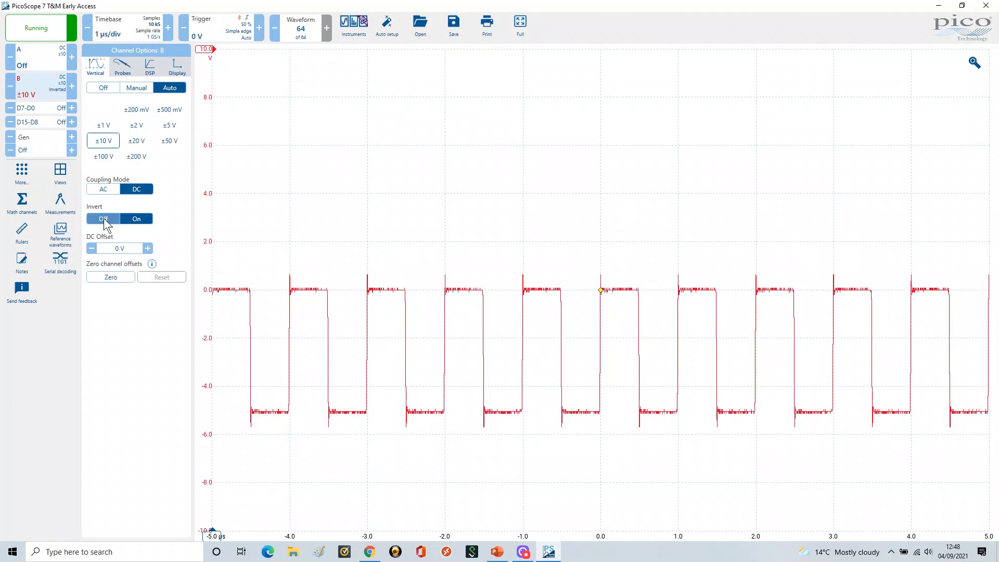
left_click(105, 221)
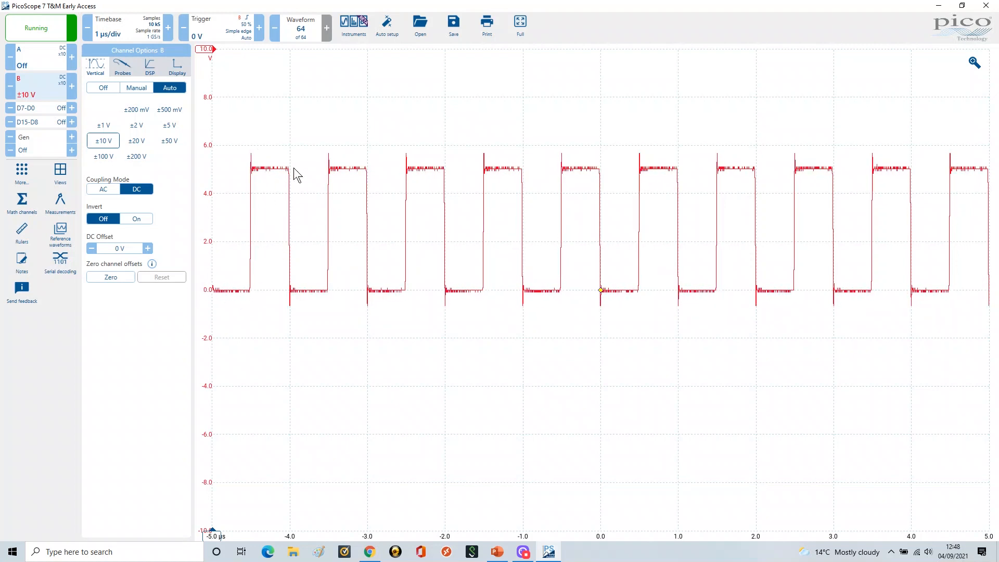
Step: Set channel B's DC offset to 1 V and raise the trigger threshold to about 3.4 V
left_click(116, 249)
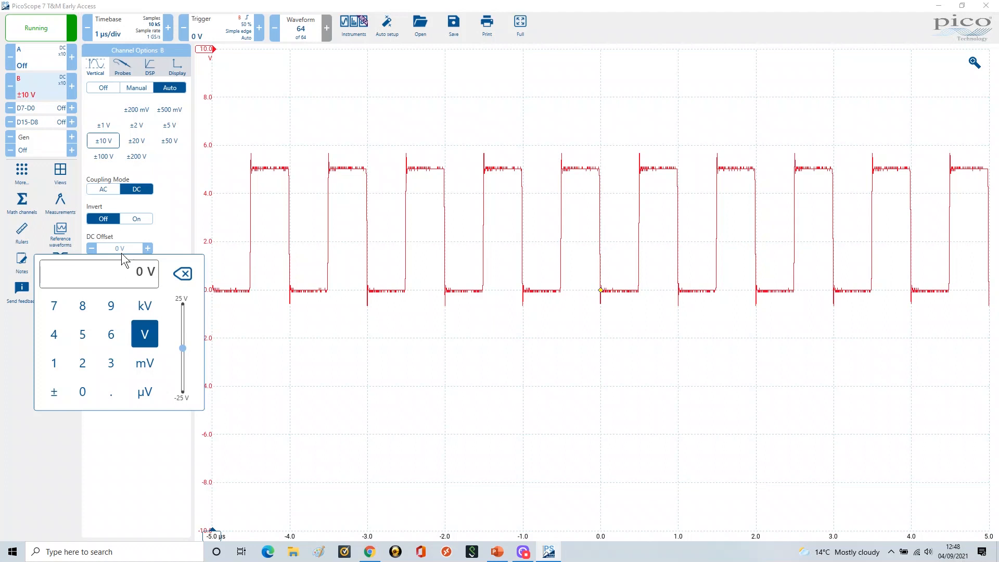
type("1")
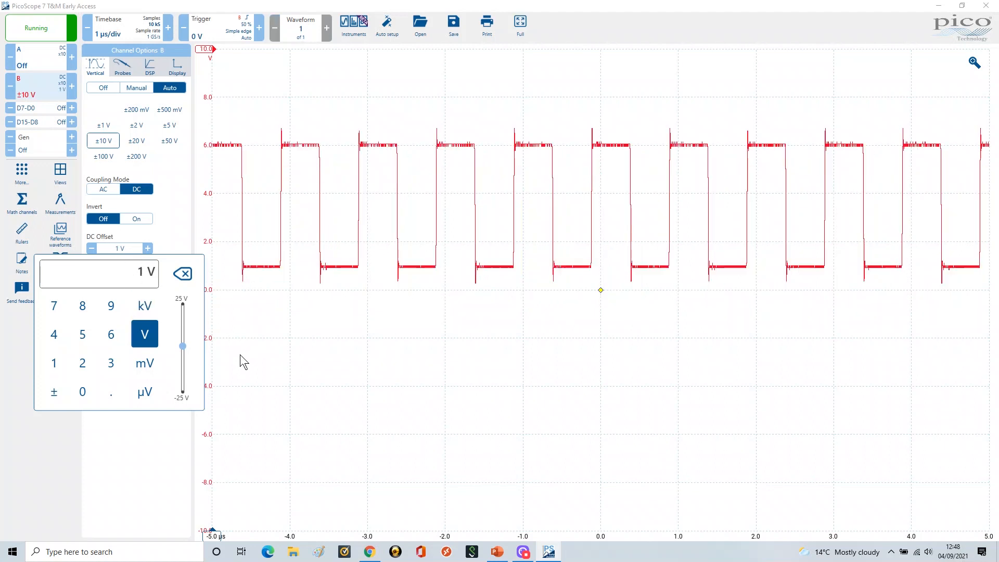
left_click(257, 349)
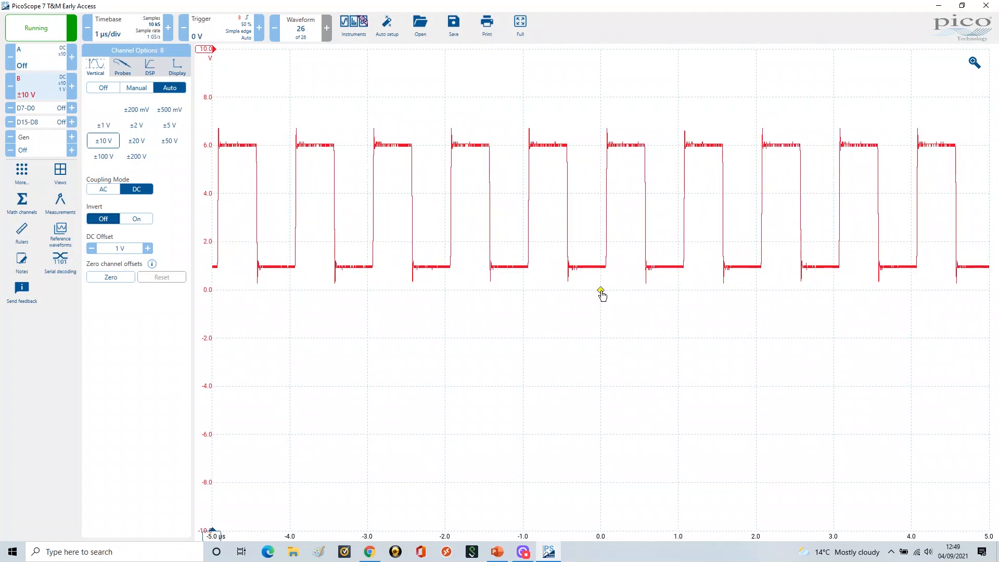
left_click_drag(602, 292, 610, 220)
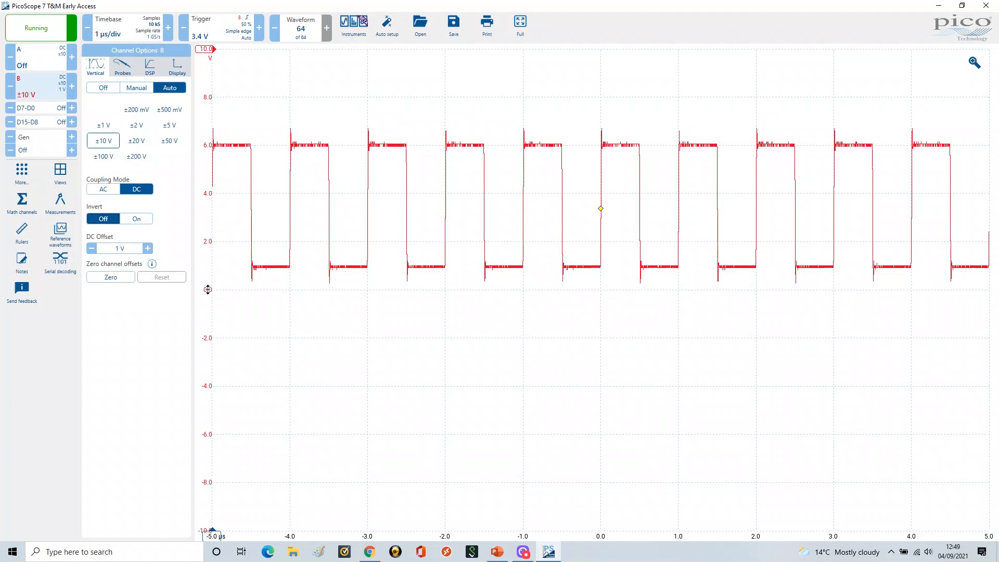
Step: Separate the two waveforms by shifting channel A's voltage axis up two divisions and channel B's axis down below it
left_click_drag(209, 287, 206, 242)
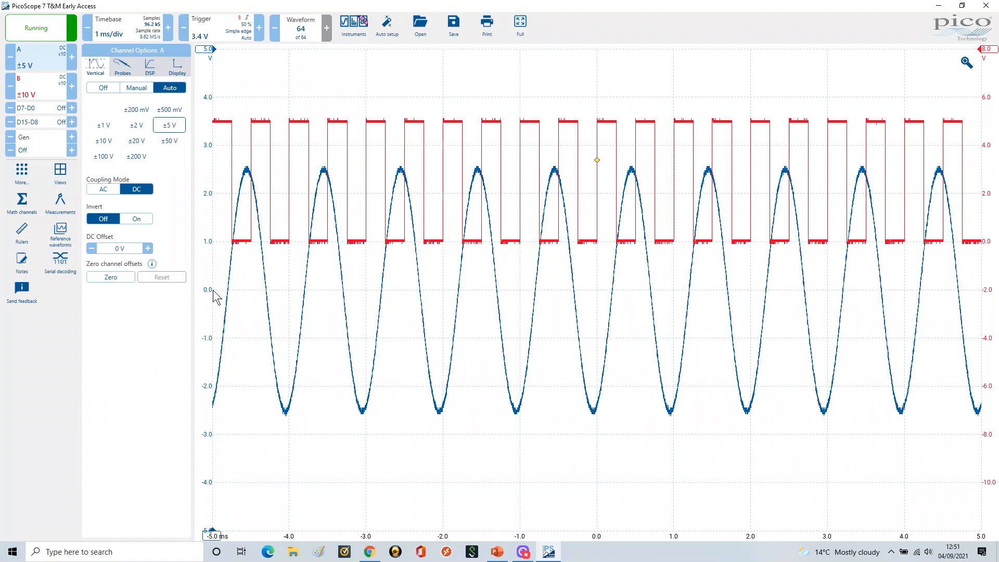
mouse_move(205, 274)
left_mouse_down()
mouse_move(206, 149)
mouse_move(202, 193)
left_mouse_up()
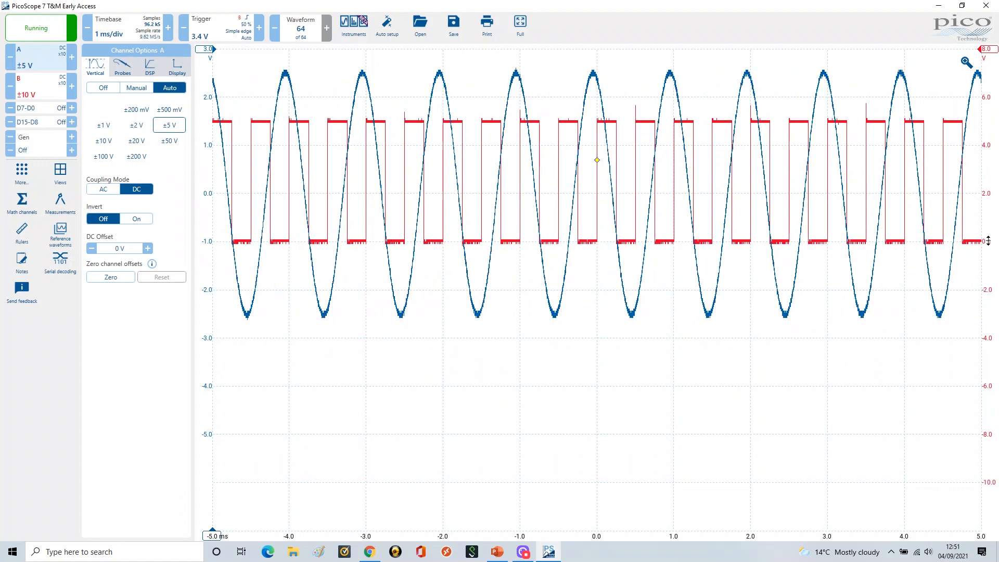
left_click_drag(987, 241, 991, 478)
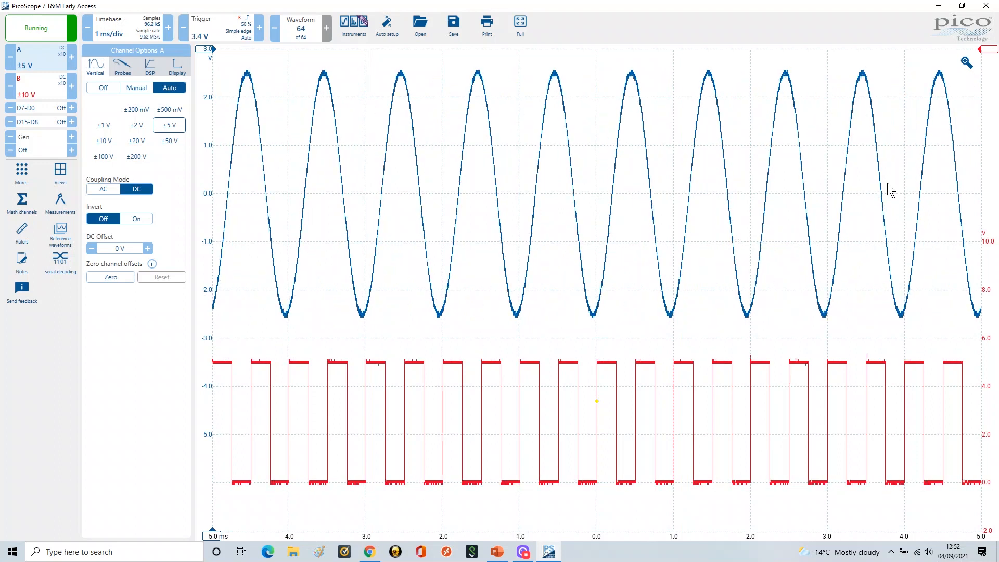
Step: Switch to the PowerPoint slide show, reveal the DC Offset and Zero Channel Offset points, and return to PicoScope
left_click(498, 553)
left_click(373, 348)
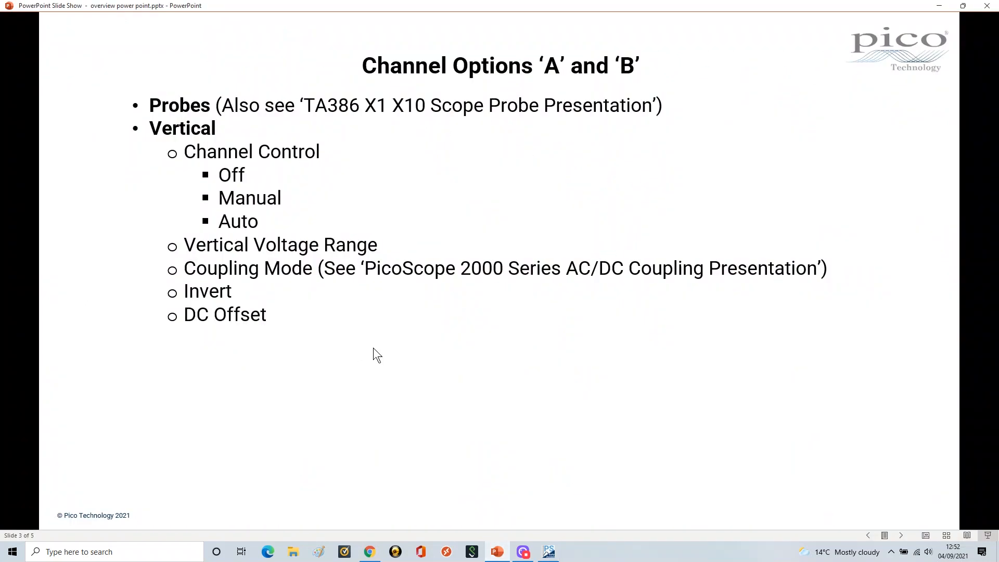
left_click(390, 356)
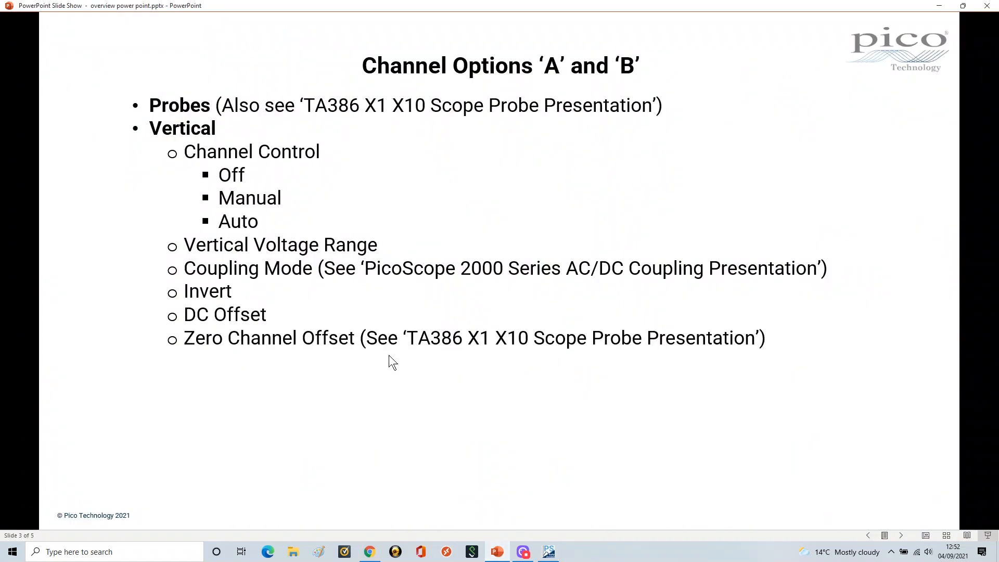
left_click(498, 557)
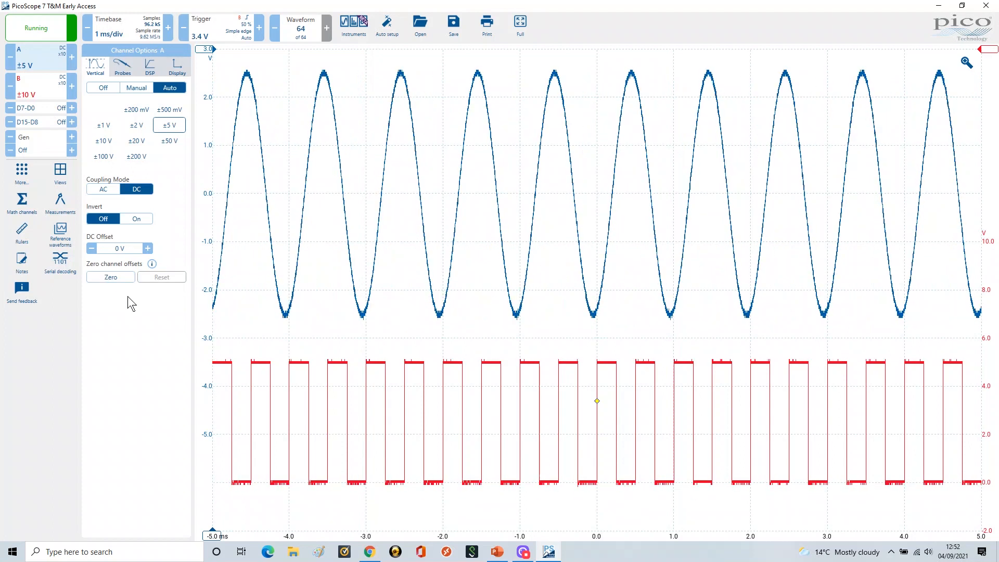
Step: Reveal the DSP point in the PowerPoint slide show, and return to PicoScope to view channel A's DSP options
left_click(496, 551)
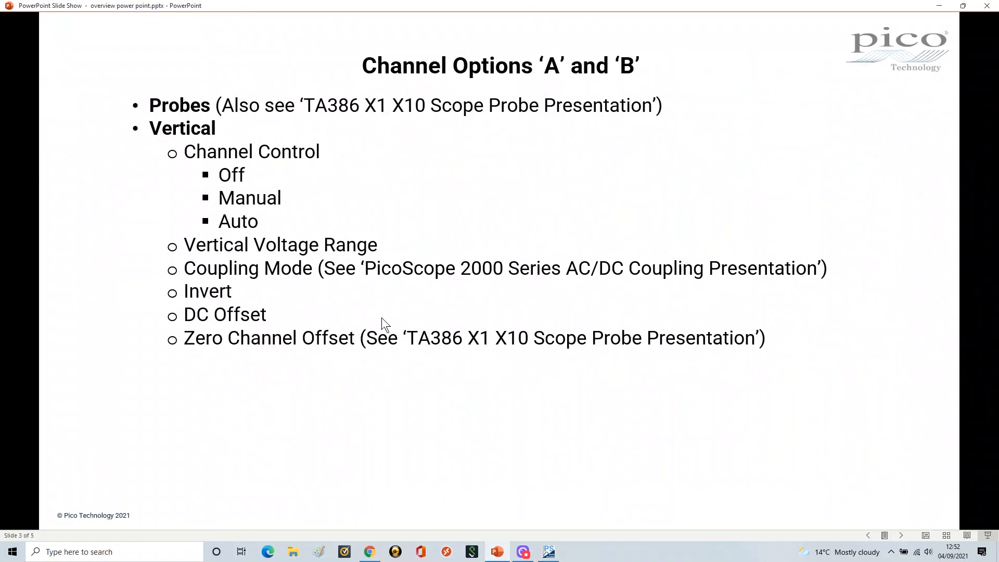
left_click(396, 366)
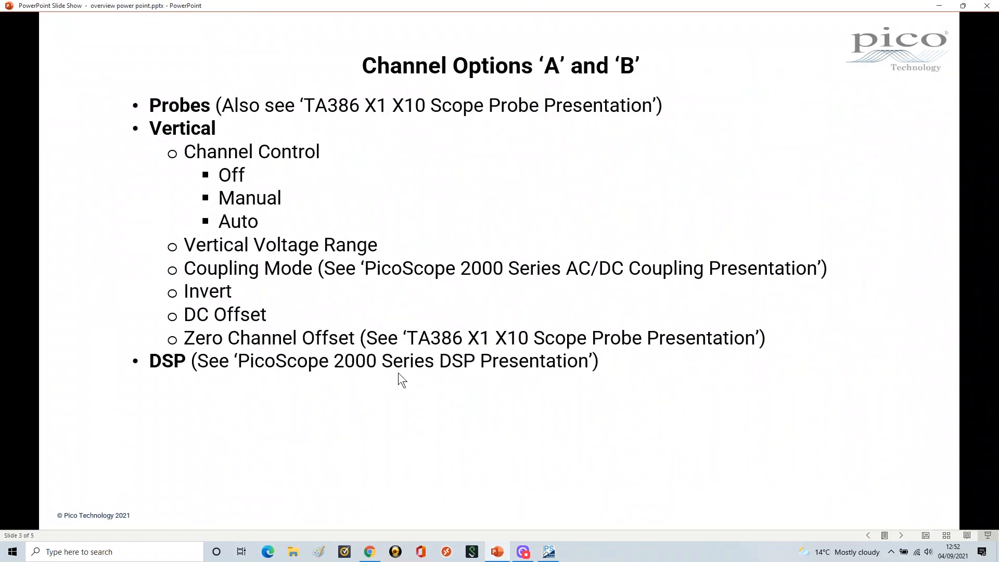
left_click(543, 553)
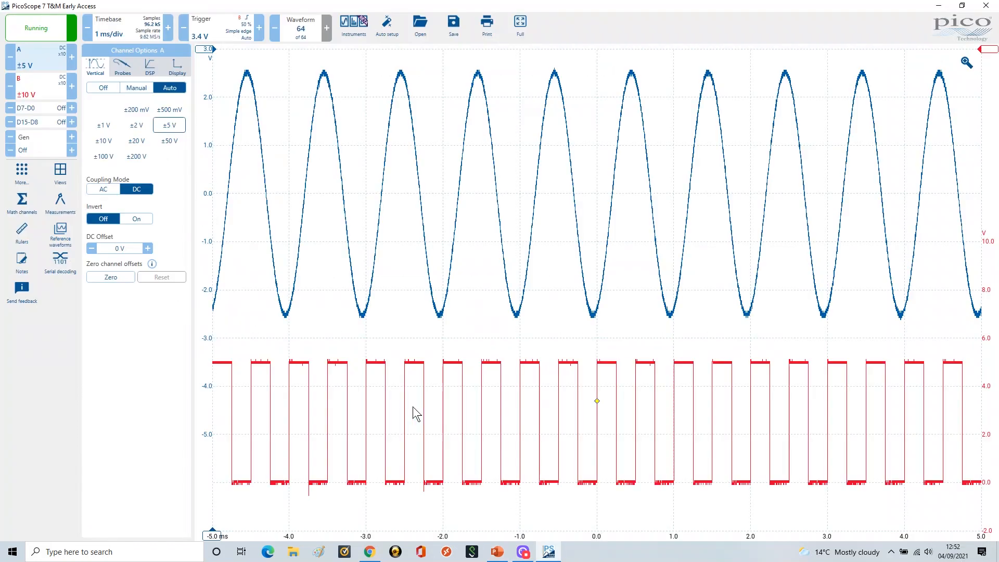
left_click(151, 68)
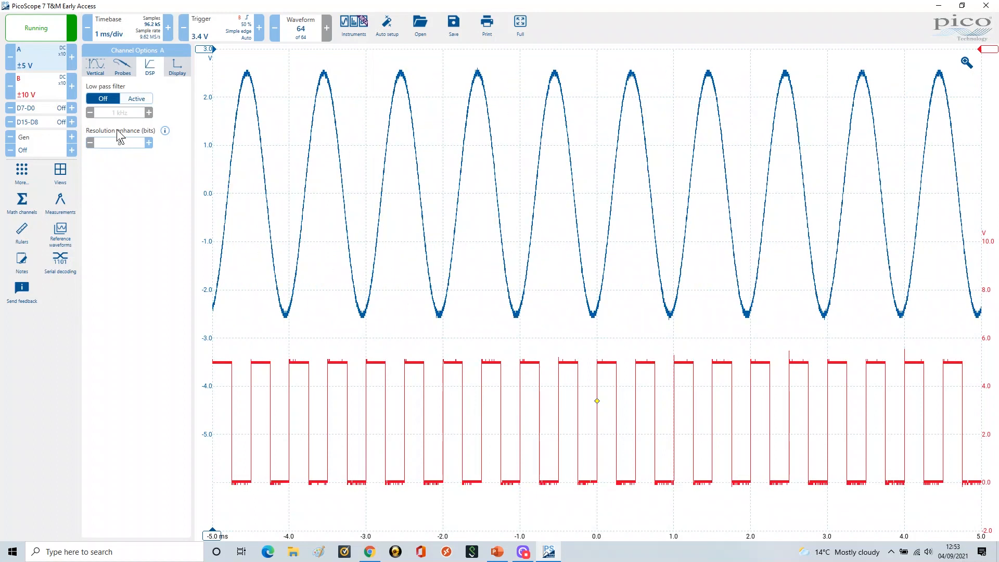
Step: Switch to the PowerPoint slide show, reveal Display with its Name, Colour, Scale and Offset points, and return to PicoScope
left_click(497, 552)
left_click(421, 380)
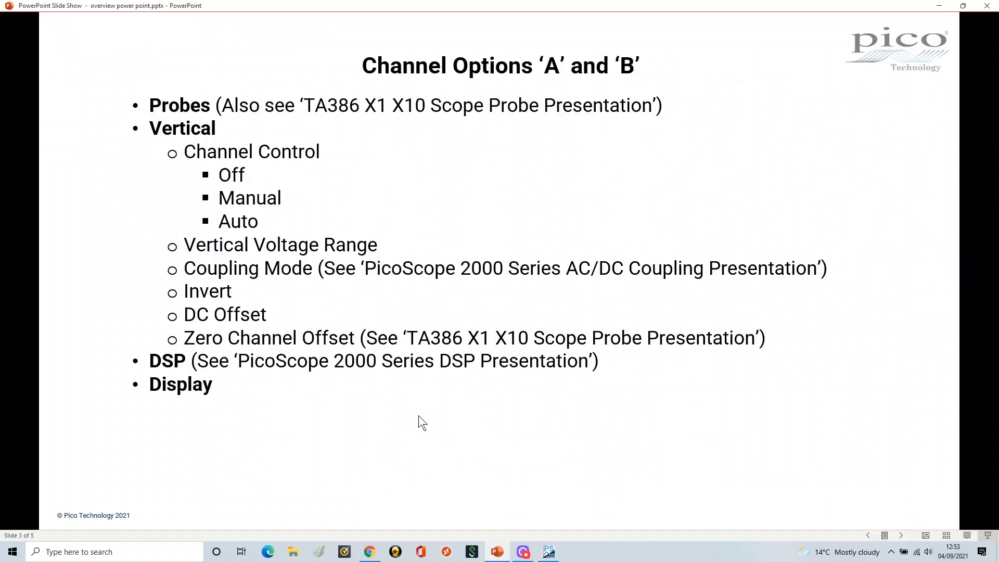
left_click(415, 417)
left_click(420, 430)
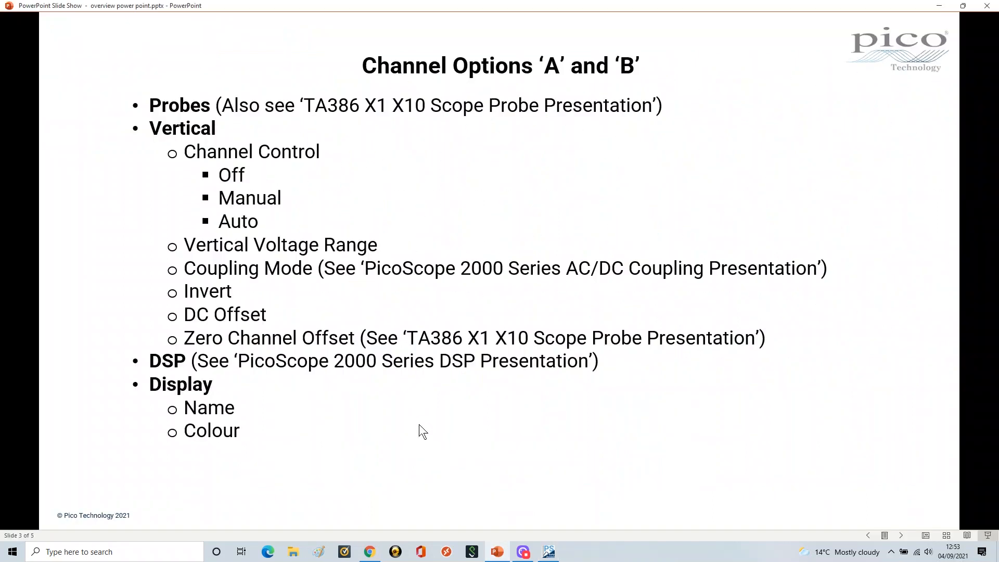
left_click(420, 430)
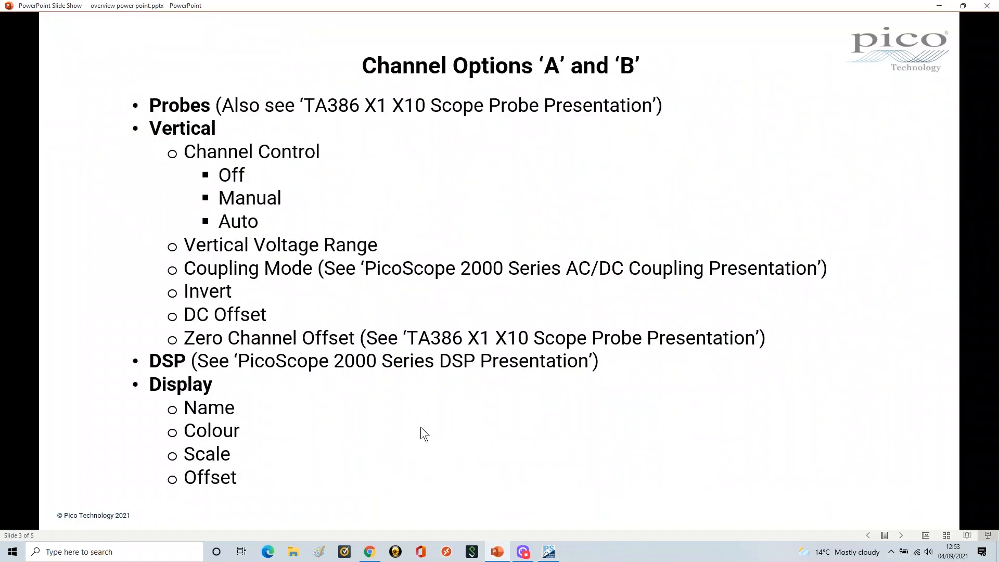
left_click(549, 551)
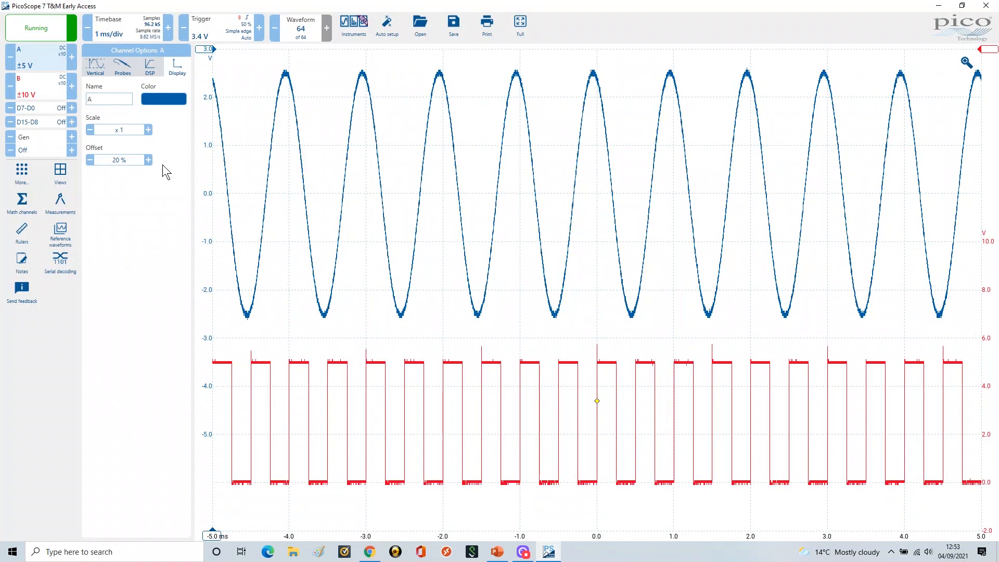
Step: Change channel A's display colour to pink and restore it to the original blue
left_click(174, 98)
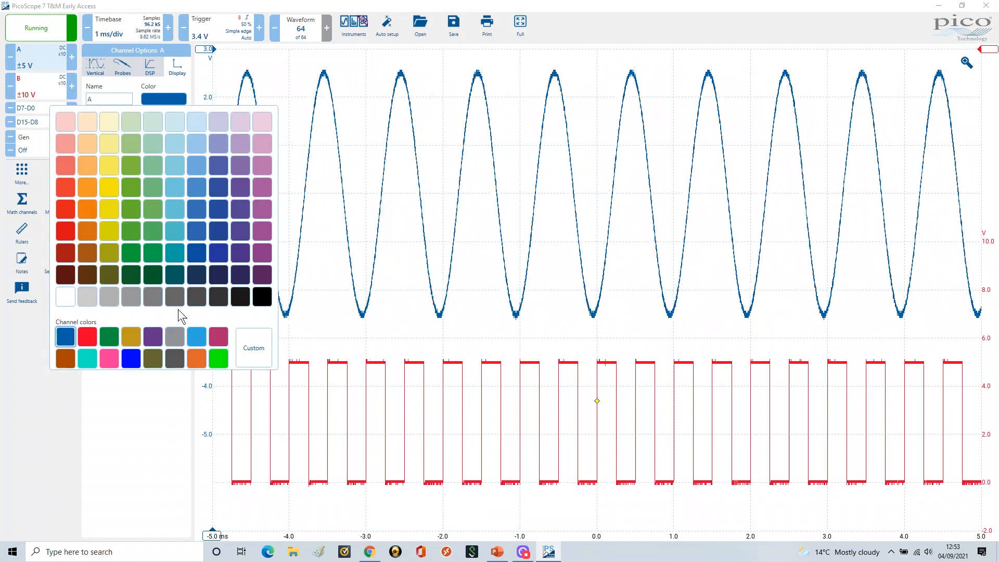
left_click(108, 358)
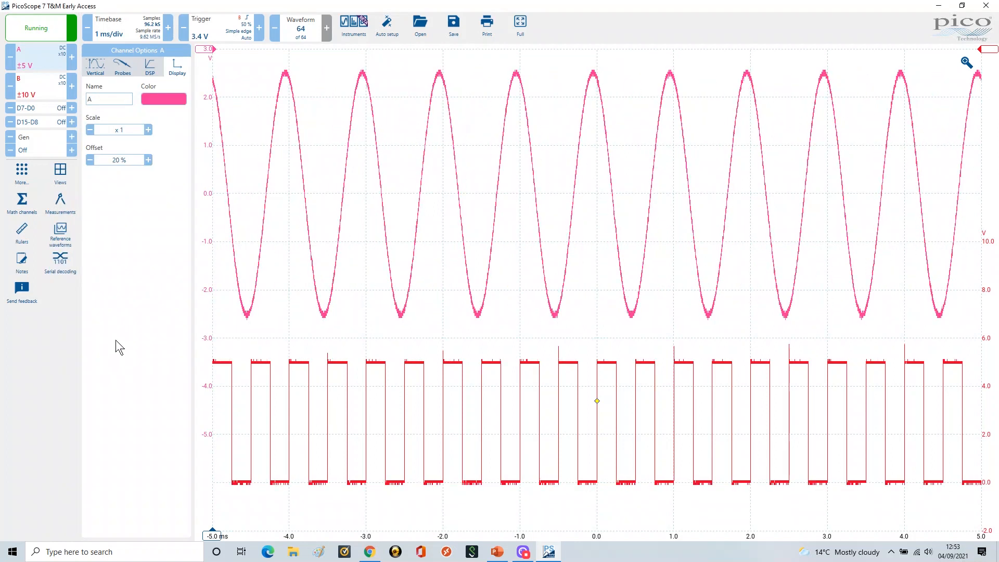
left_click(172, 101)
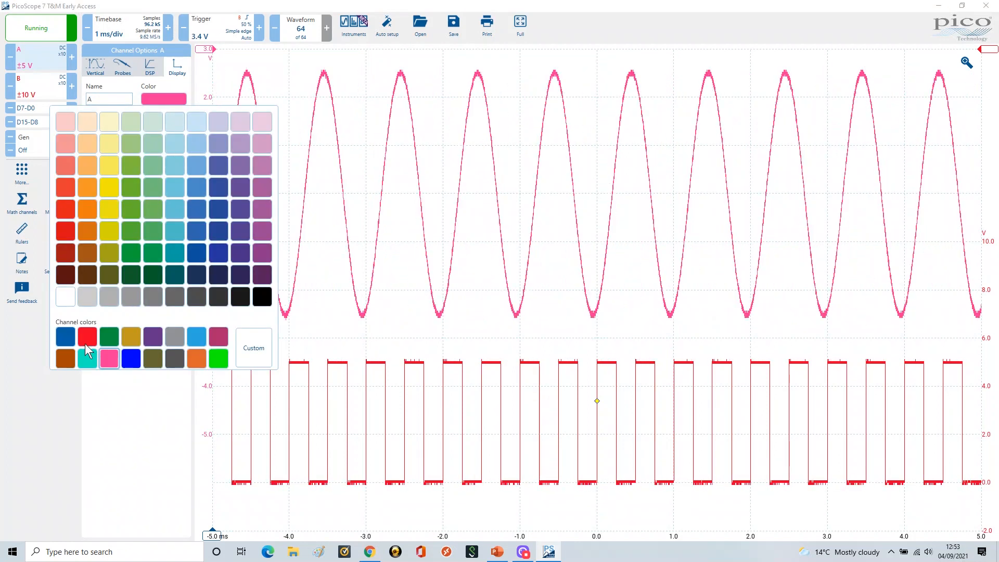
left_click(68, 339)
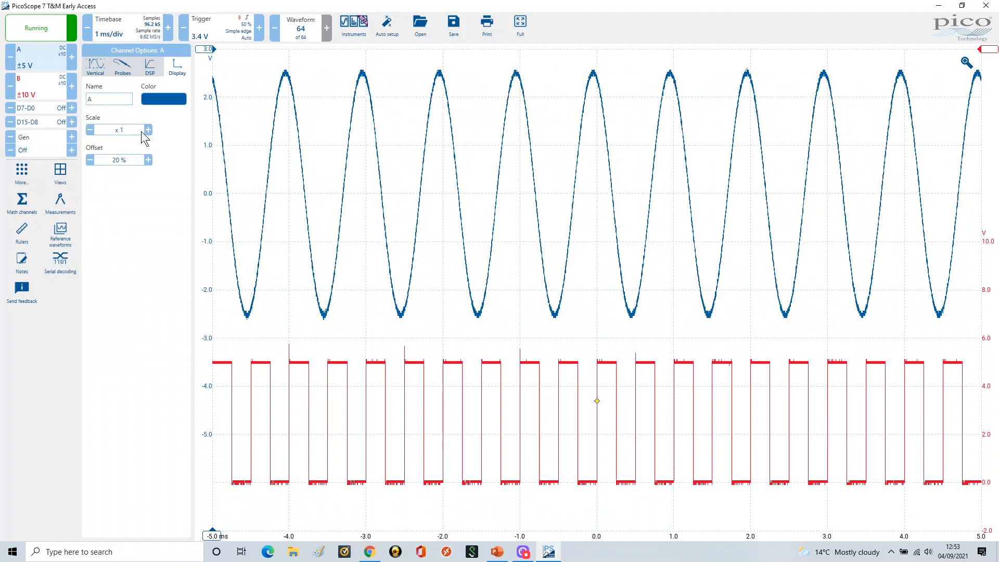
Step: Rename channel A as "IO PIN 1" in its display options
left_click(111, 98)
key("BackSpace")
type("IO")
key("Return")
type("PIN")
key("Return")
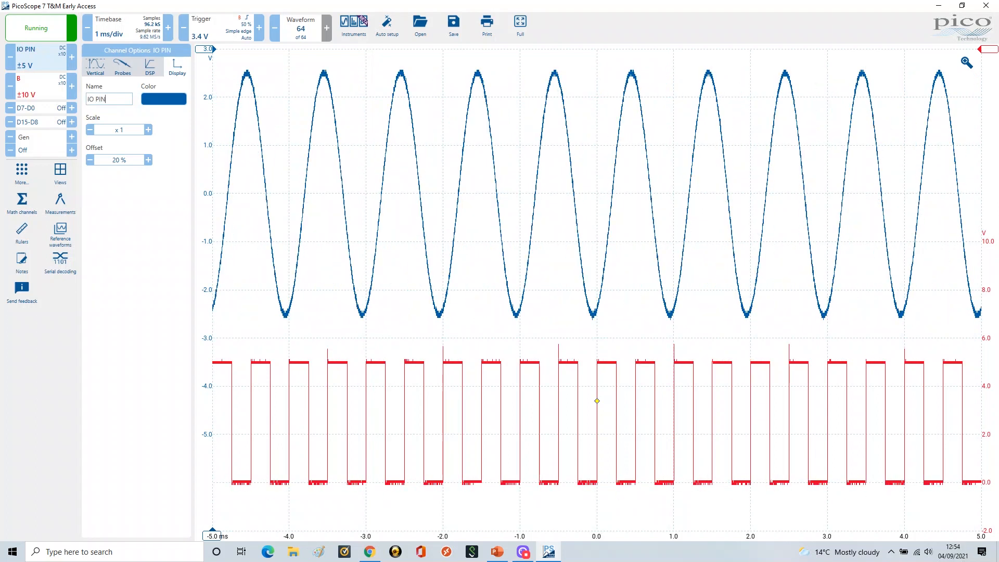
type("1")
key("Return")
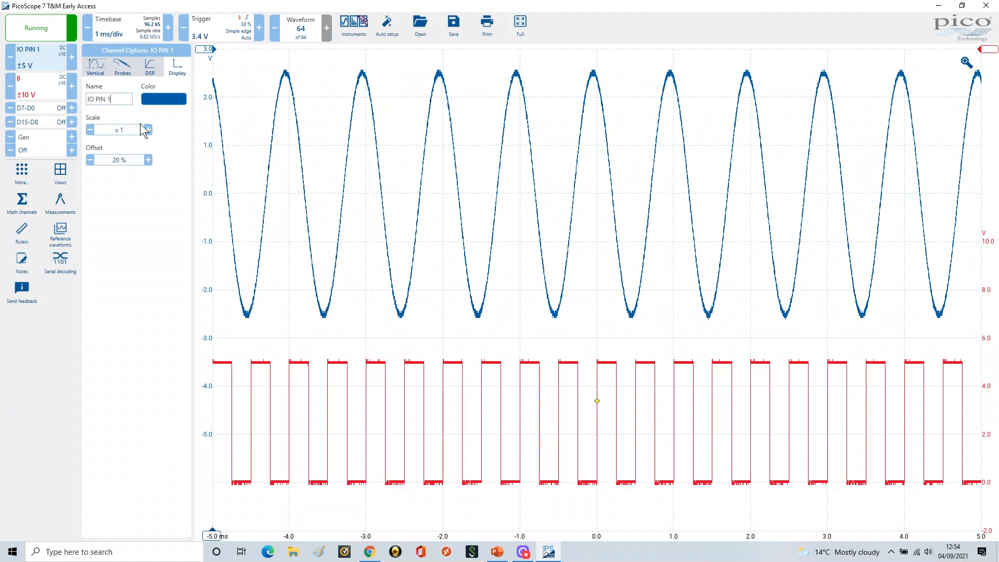
Step: Rename the "IO PIN 1" channel back to "A" in its display options
left_click(129, 100)
key("BackSpace")
key("BackSpace")
key("BackSpace")
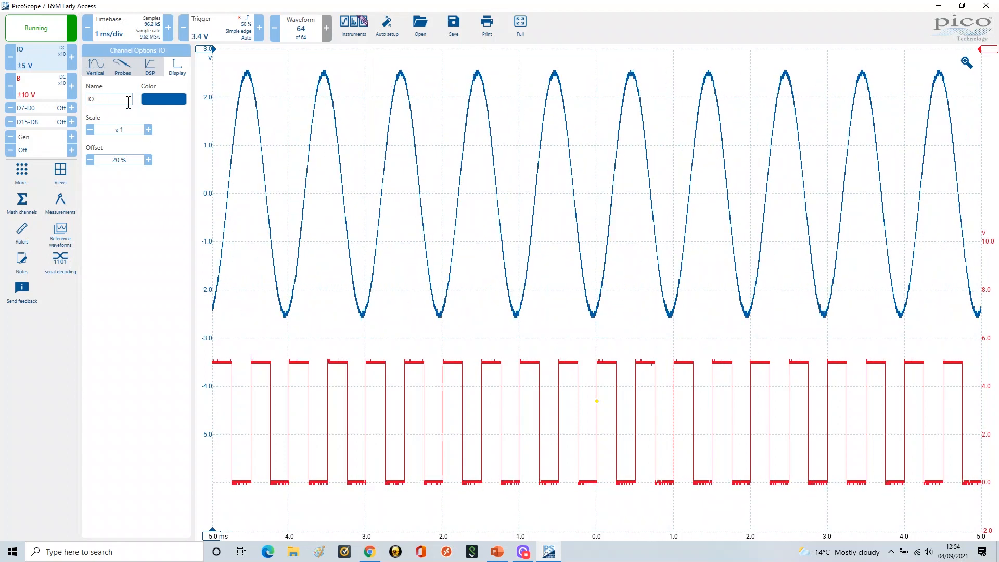
key("BackSpace")
key("BackSpace")
key("BackSpace")
key("BackSpace")
key("BackSpace")
type("A")
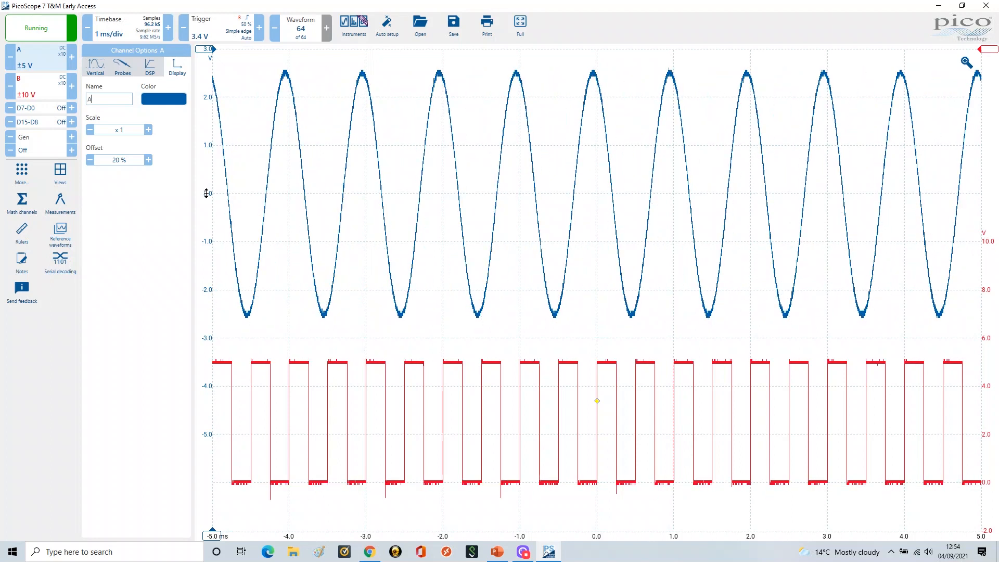
Step: Shift channel A's vertical axis on the graph to offsets of 0 % and 30 %, and return it to 20 %
left_click_drag(205, 194, 203, 289)
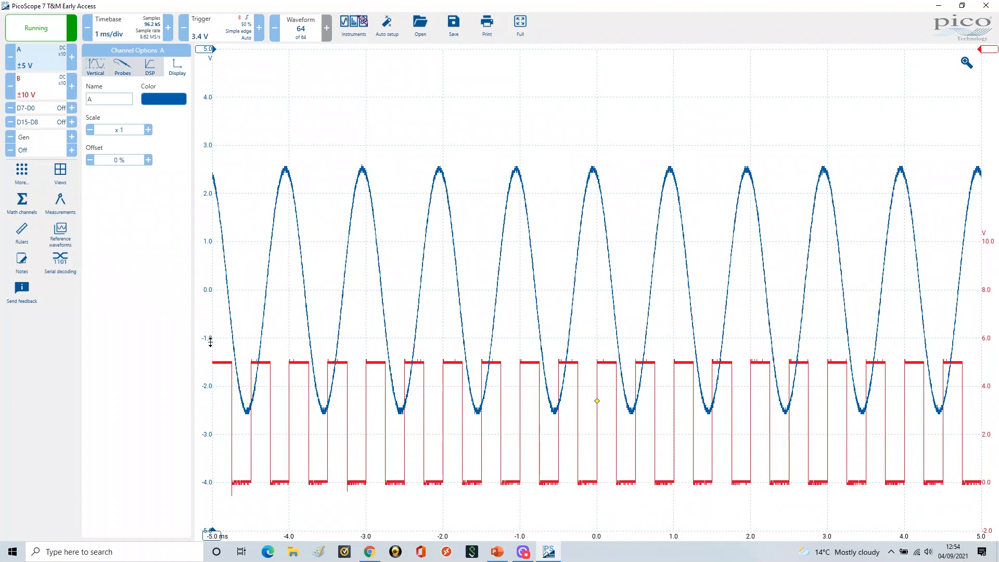
left_click_drag(208, 338, 202, 194)
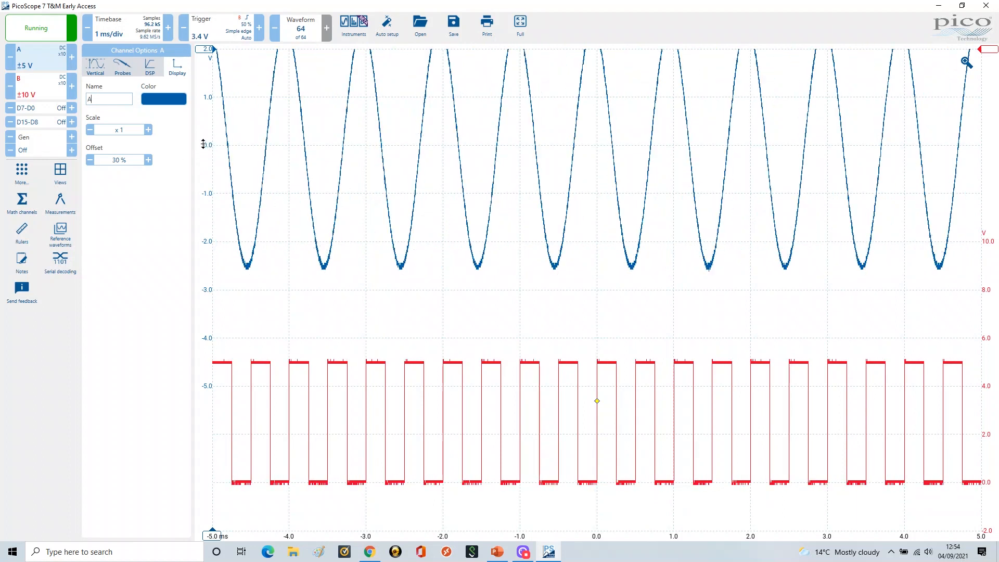
mouse_move(203, 152)
left_mouse_down()
mouse_move(211, 411)
mouse_move(205, 145)
mouse_move(202, 192)
left_mouse_up()
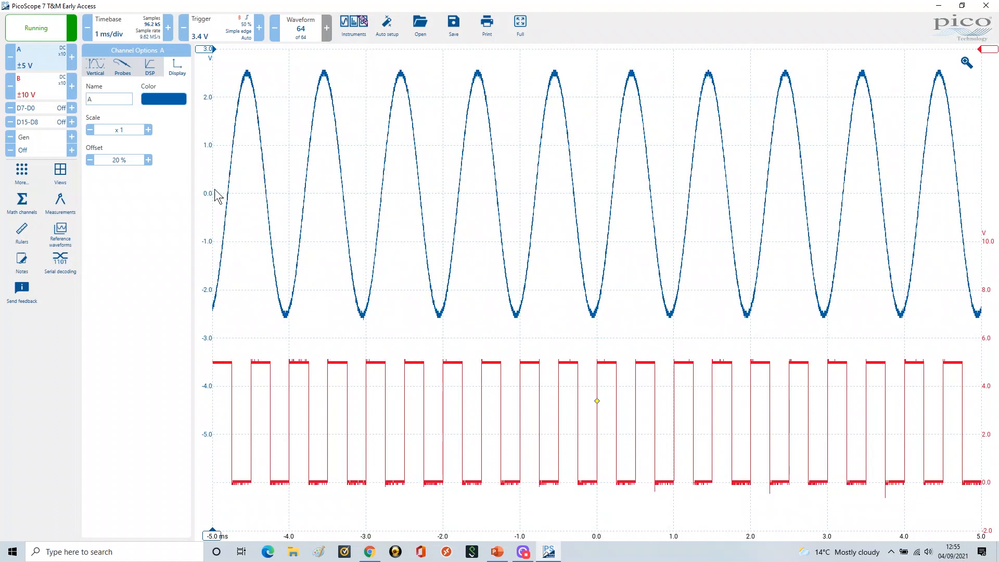
Step: Set channel A's display scale to x2 and restore it to x1
left_click(148, 130)
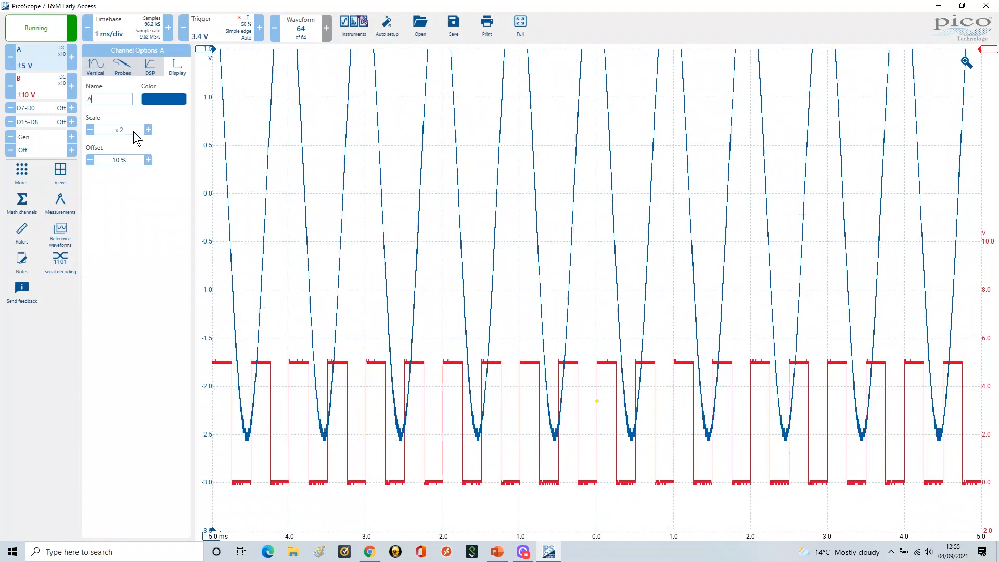
left_click(90, 130)
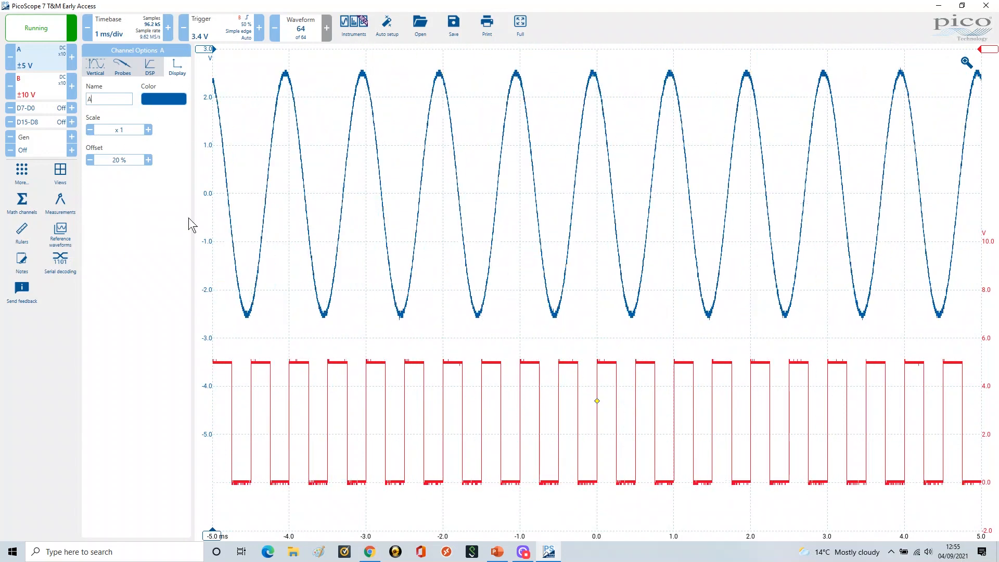